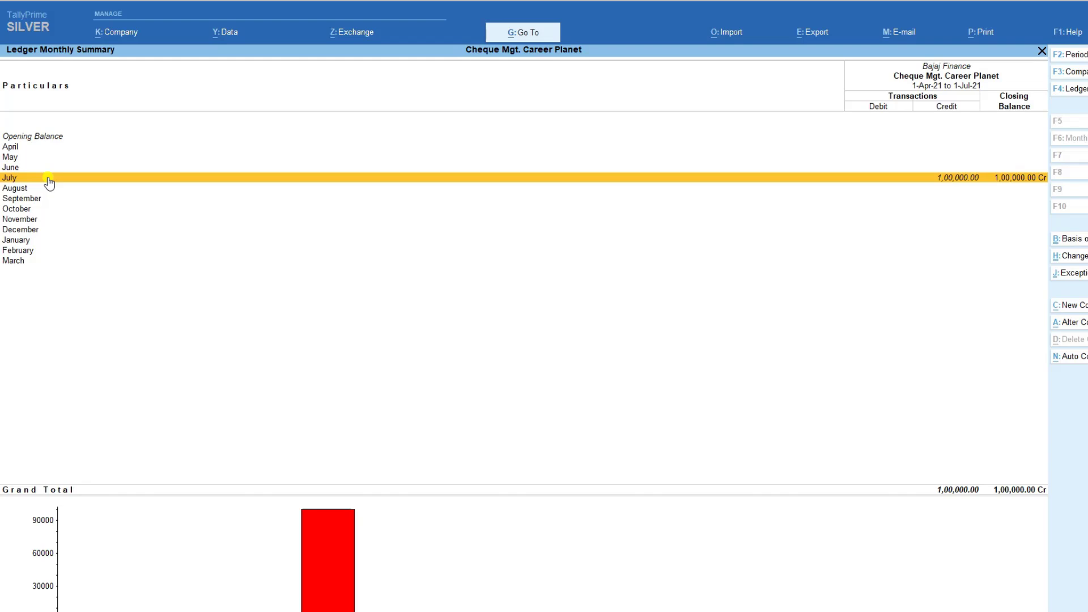
Step: Start a new payment voucher and set its date to 1-8-2021
key("Escape")
key("Escape")
key("Escape")
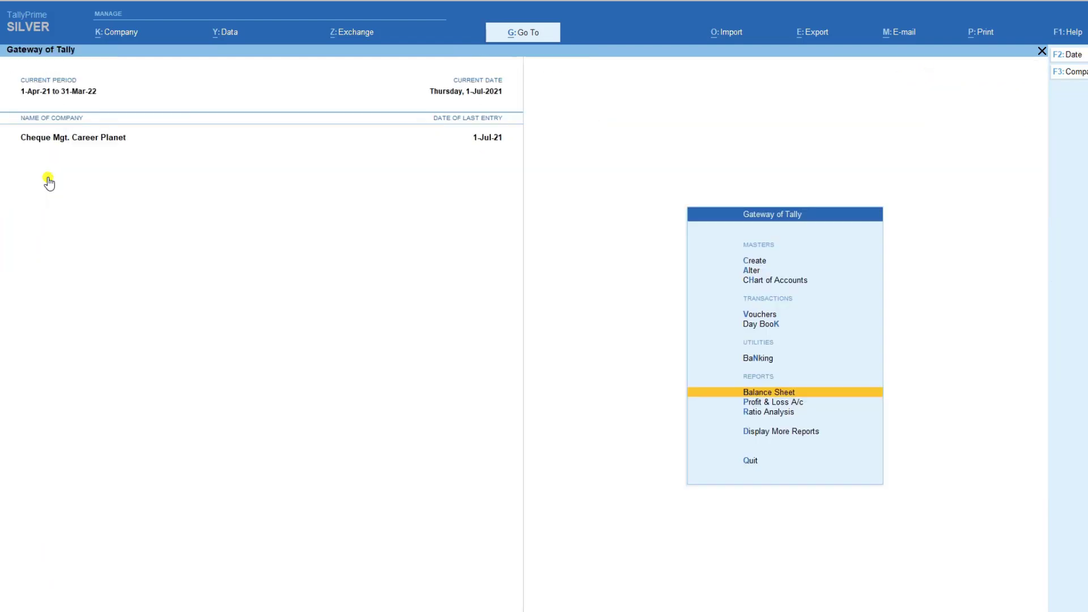
key("Up")
key("Up")
key("Up")
key("Return")
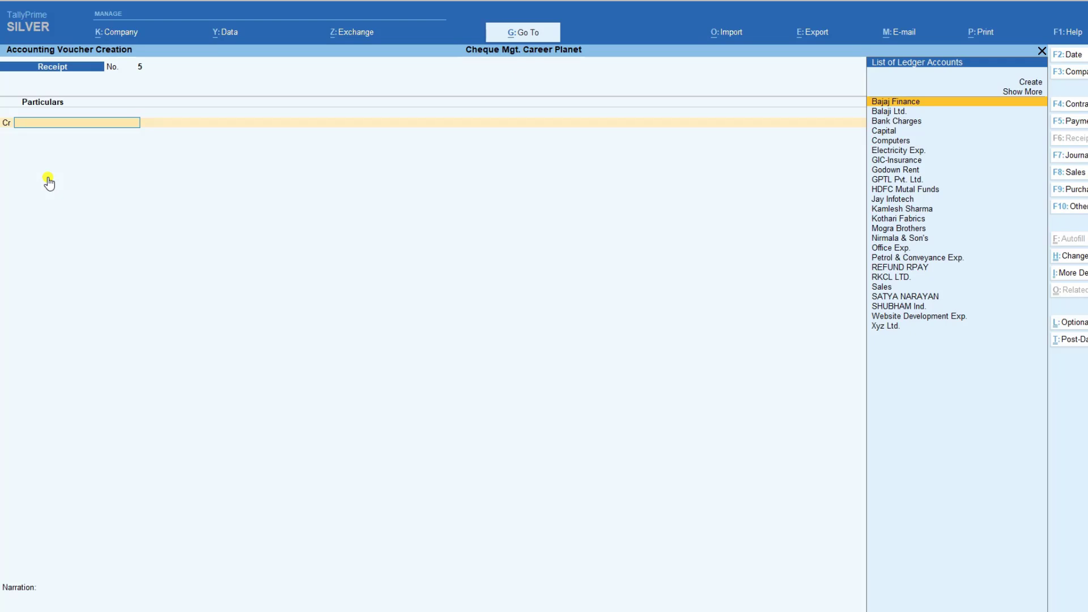
key("F5")
key("F2")
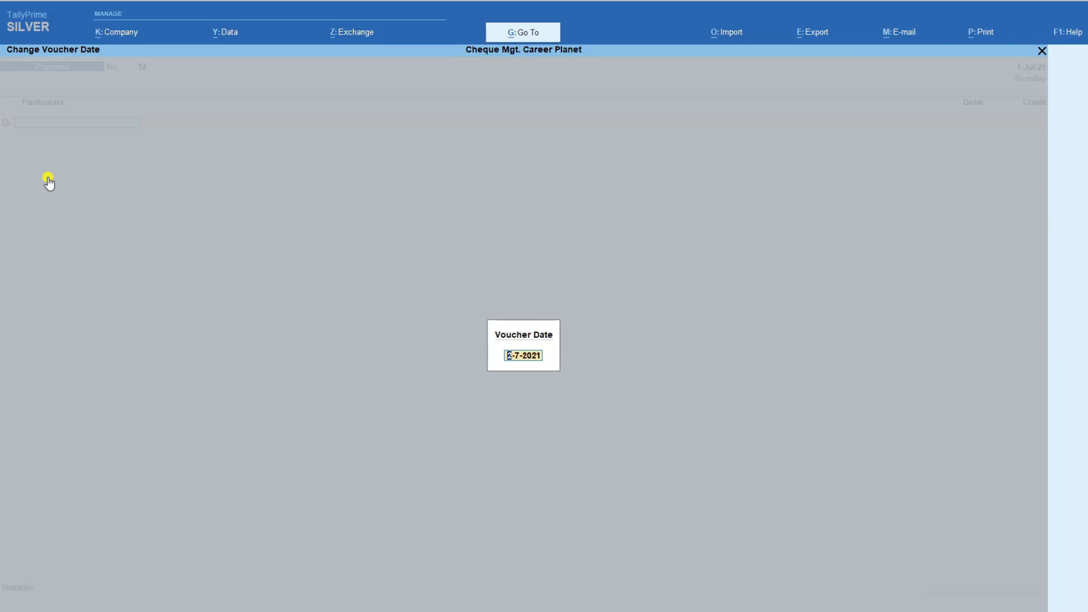
type("1-8")
key("Return")
Step: Debit Bajaj Finance 10,000 and credit the same amount to PNB Bank in the payment voucher
type("b")
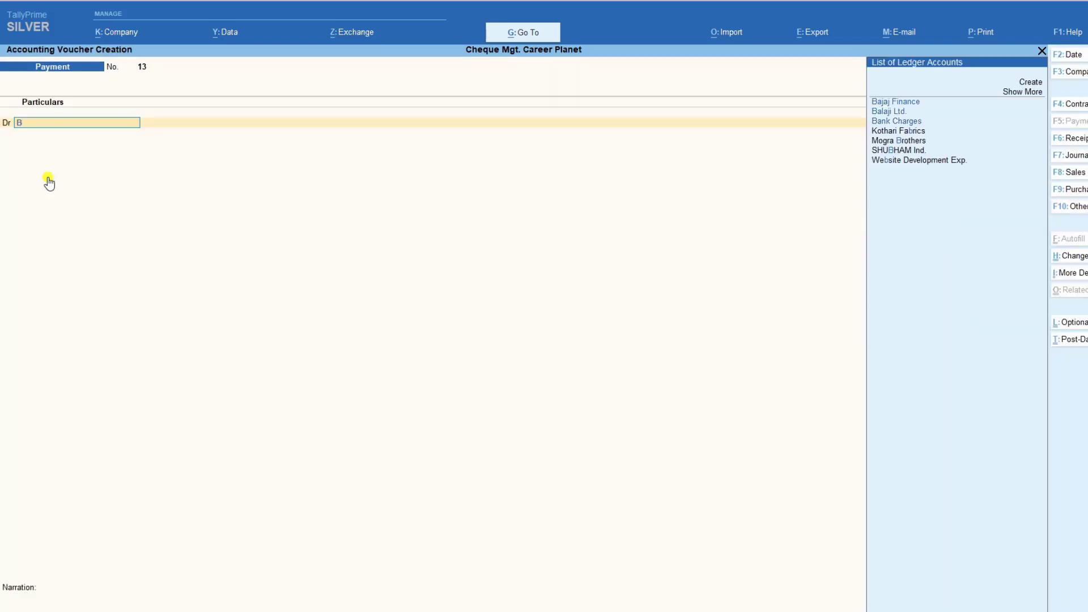
key("Return")
type("10,000")
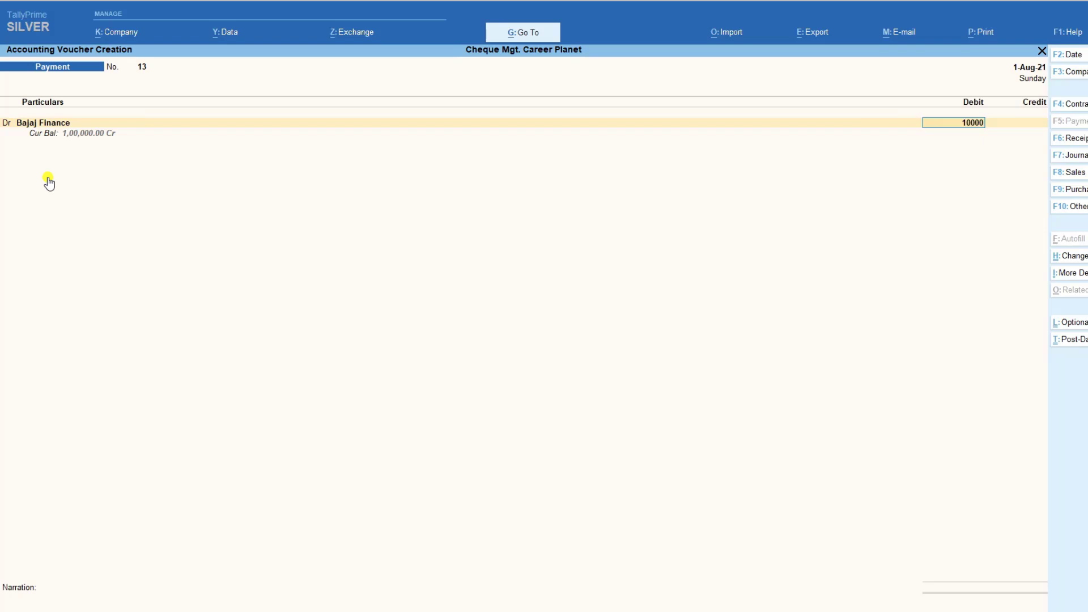
key("Return")
key("Return")
key("Return")
key("Return")
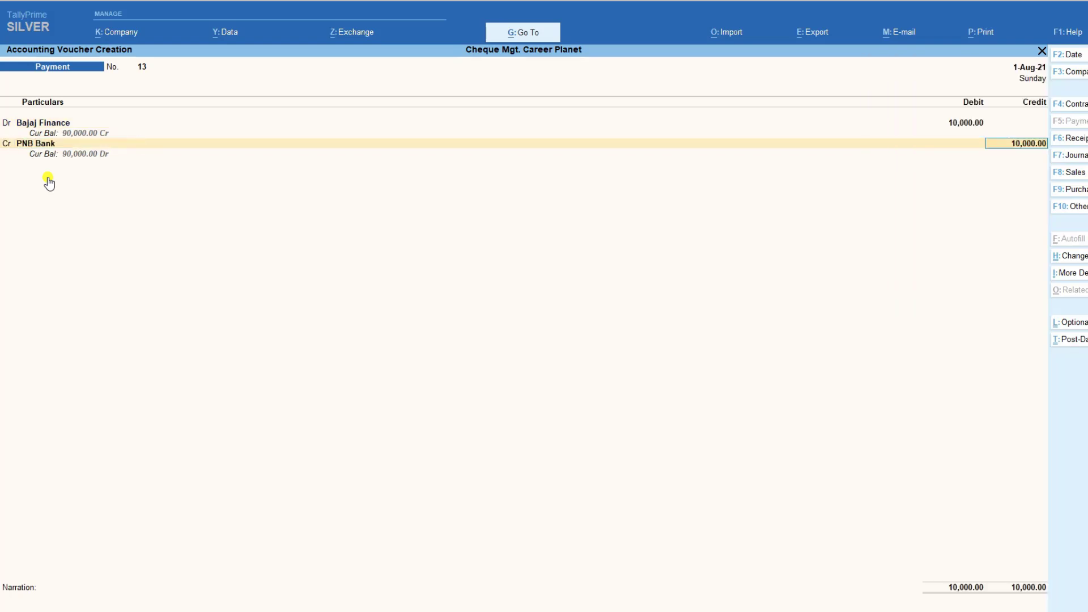
Step: Accept the PNB Bank cheque allocation dated 1-Aug-21 favouring Bajaj Finance and save the payment voucher
key("Return")
key("Return")
key("Return")
key("Return")
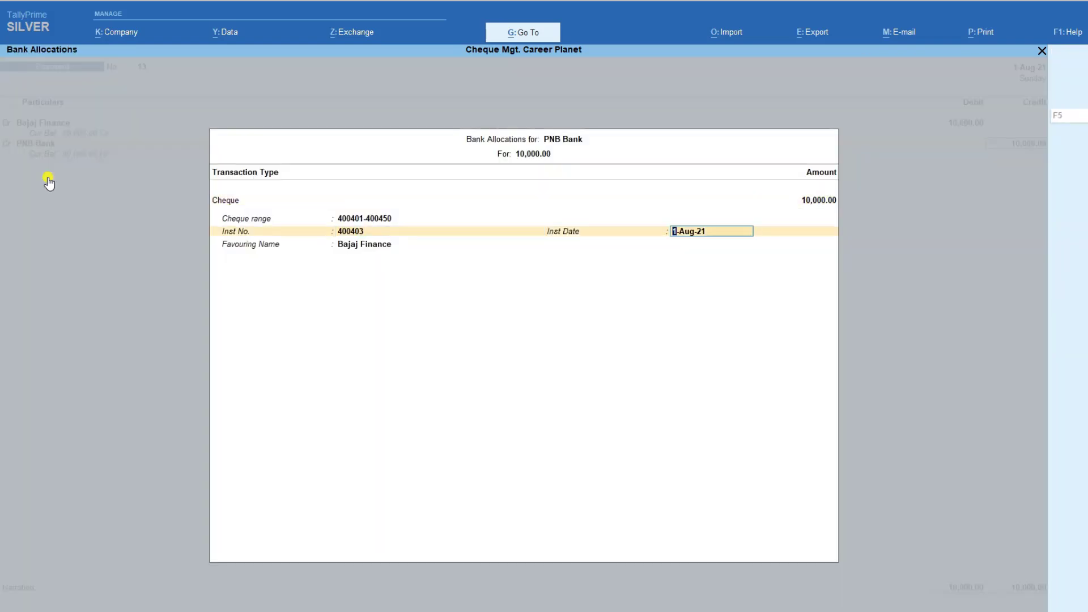
key("Return")
key("Return")
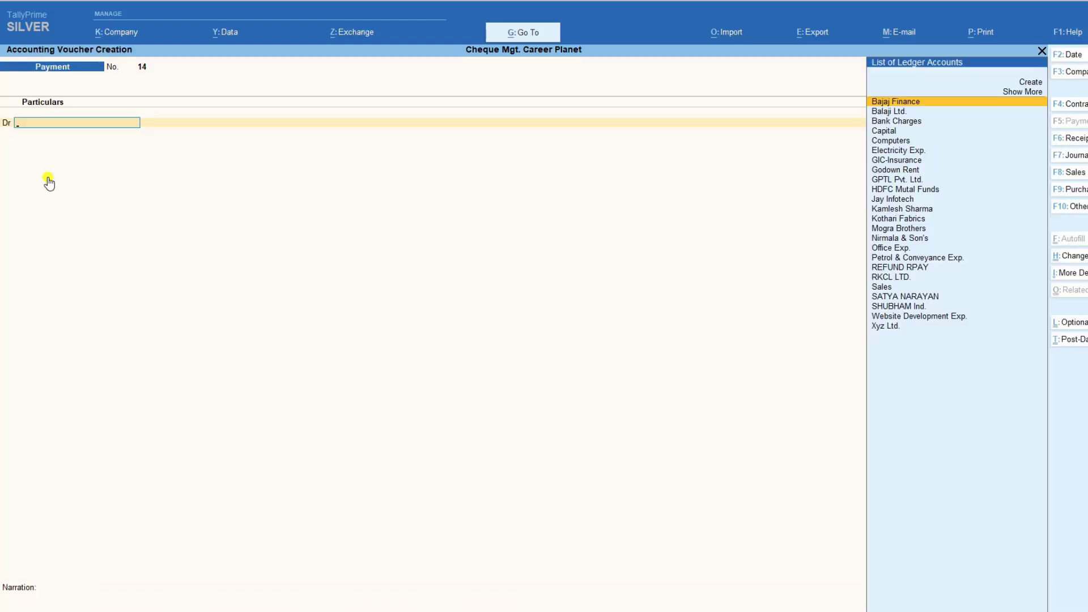
Step: Drill down from the balance sheet through Secured Loans to Bajaj Finance's monthly summary and check July and August
key("Escape")
key("Down")
key("Down")
key("Down")
key("Down")
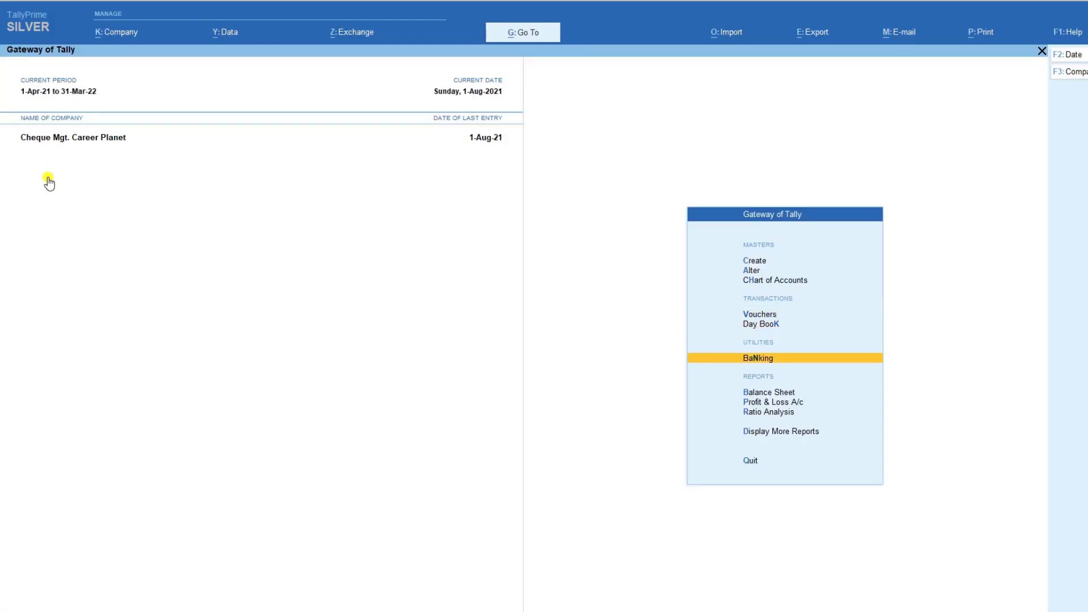
key("Up")
key("Return")
key("Down")
key("Down")
key("Down")
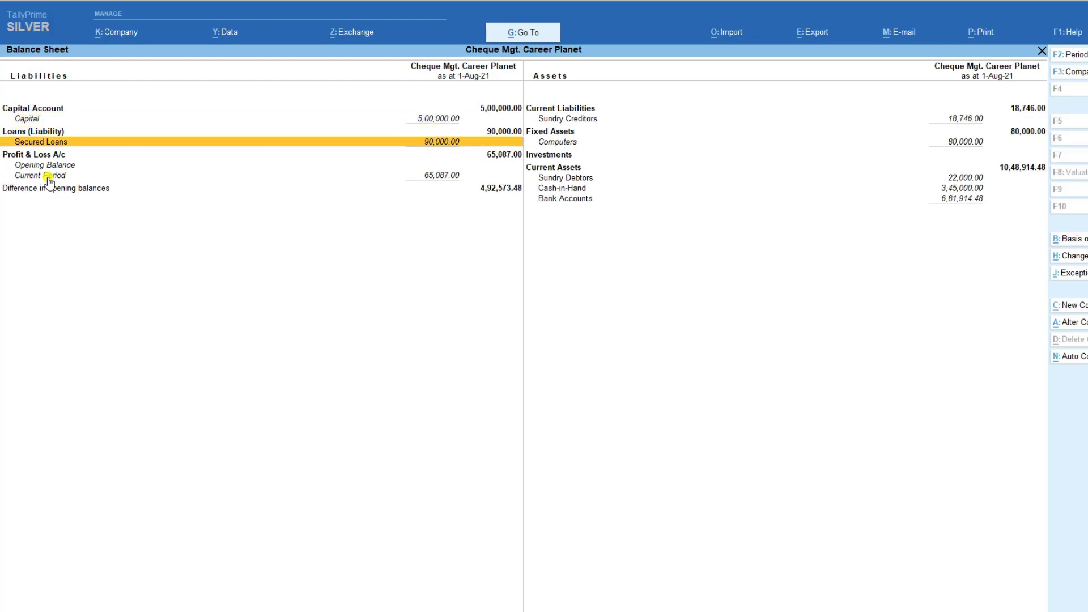
key("Return")
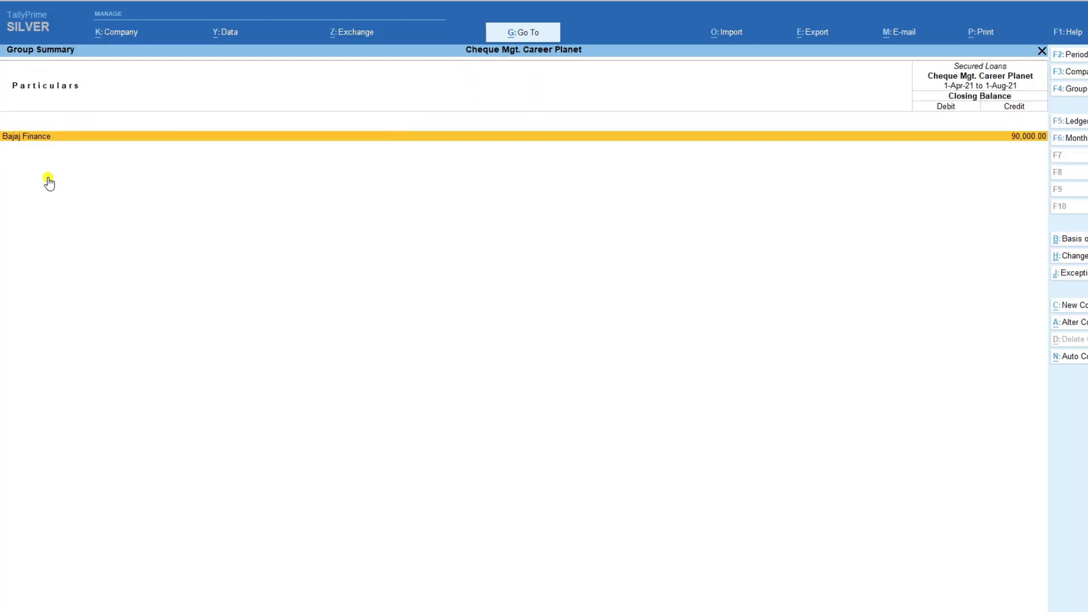
key("Return")
key("Up")
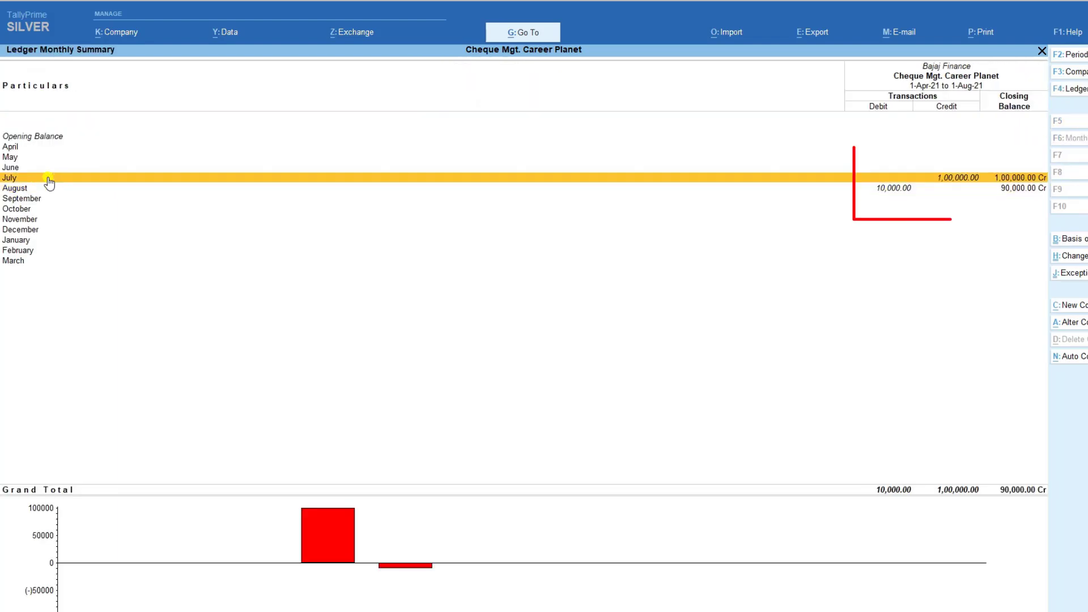
key("Down")
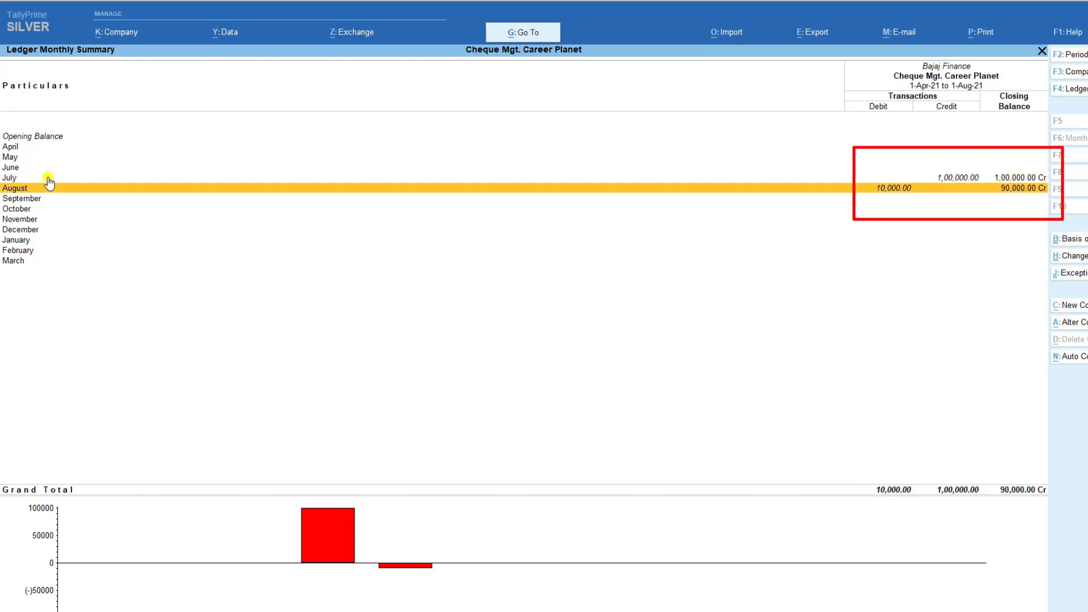
Step: Return to the balance sheet and open PNB Bank's monthly summary from the Bank Accounts group
key("Escape")
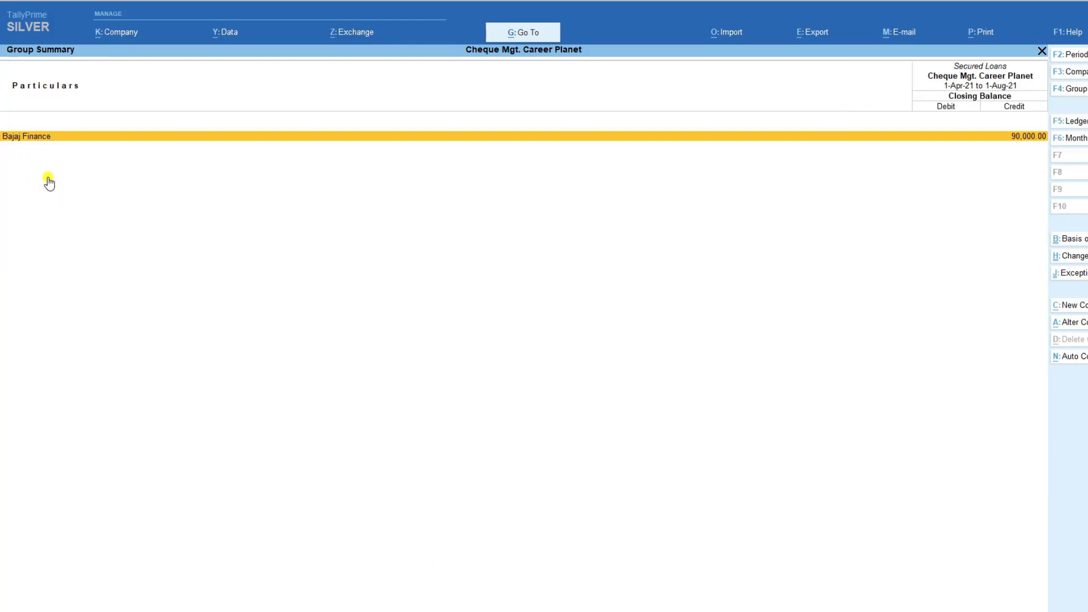
key("Escape")
key("Right")
key("Down")
key("Down")
key("Down")
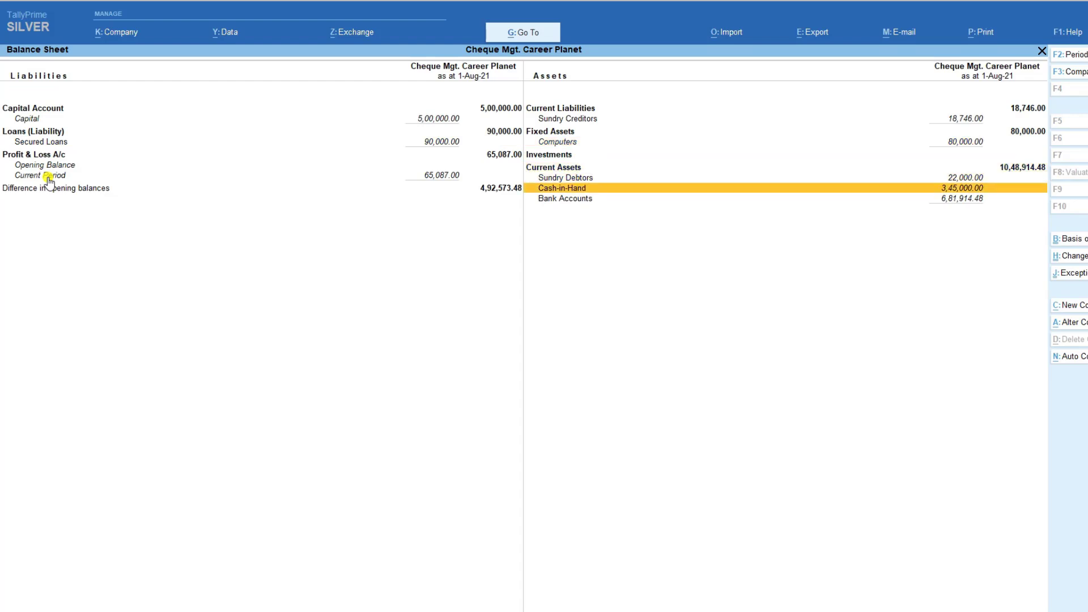
key("Return")
key("Down")
key("Down")
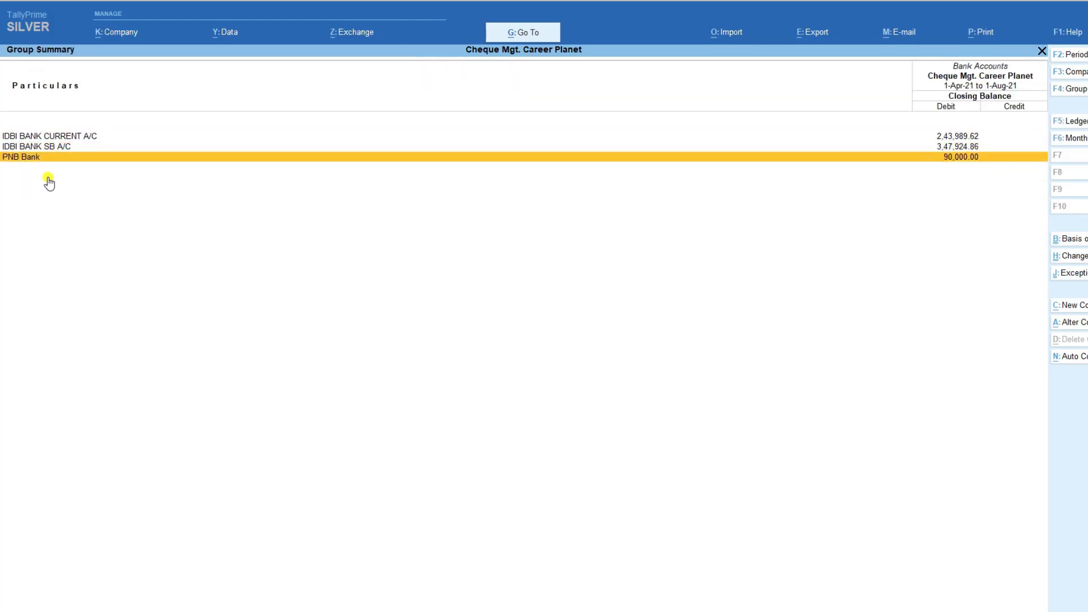
key("Return")
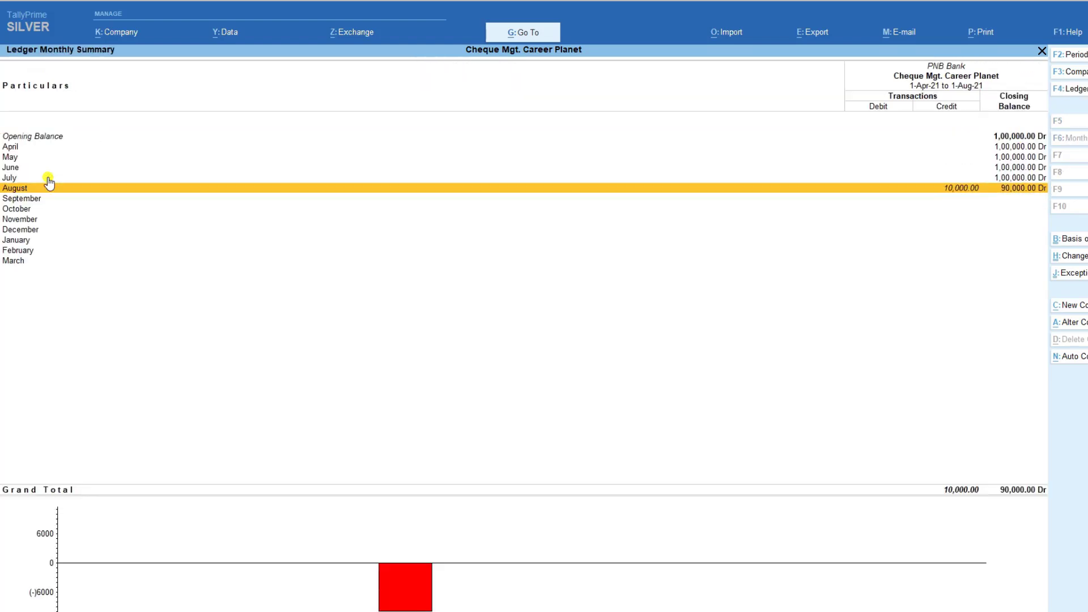
Step: Examine PNB Bank's monthly transactions and closing balances from April through August
key("Up")
key("Up")
key("Up")
key("Up")
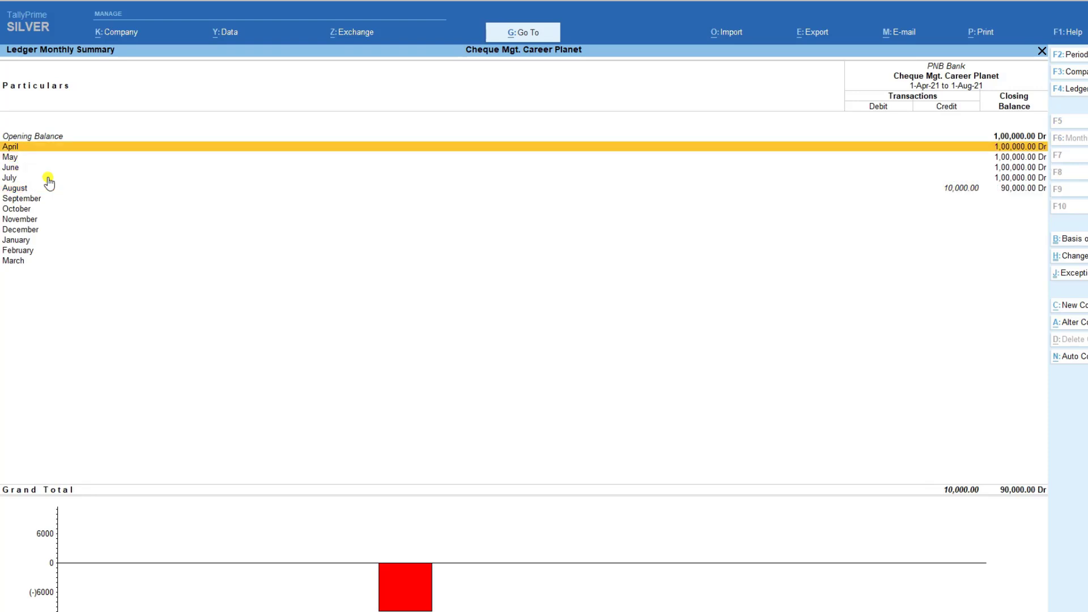
key("Down")
key("Down")
key("Down")
key("Down")
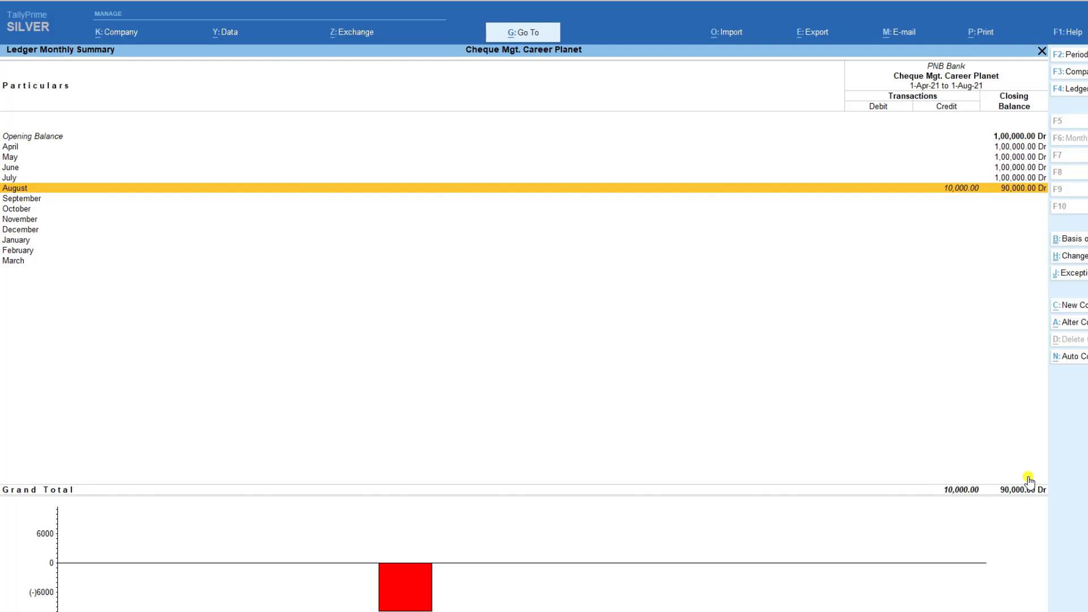
Step: Open the August Bajaj Finance payment voucher from the PNB Bank ledger and mark it as post-dated
left_click(986, 193)
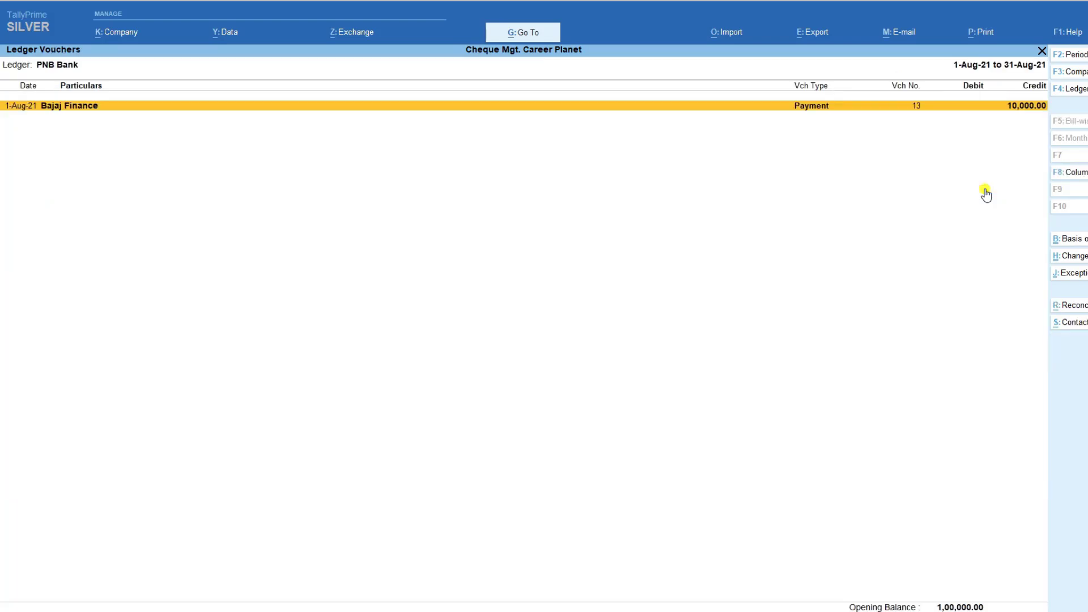
key("Return")
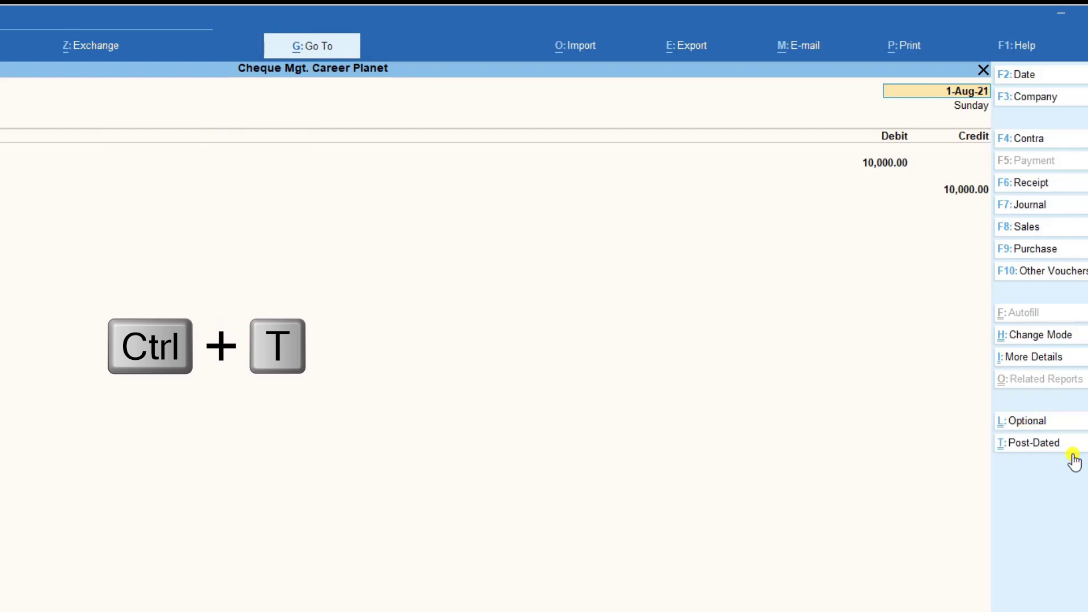
key("ctrl")
key("ctrl+t")
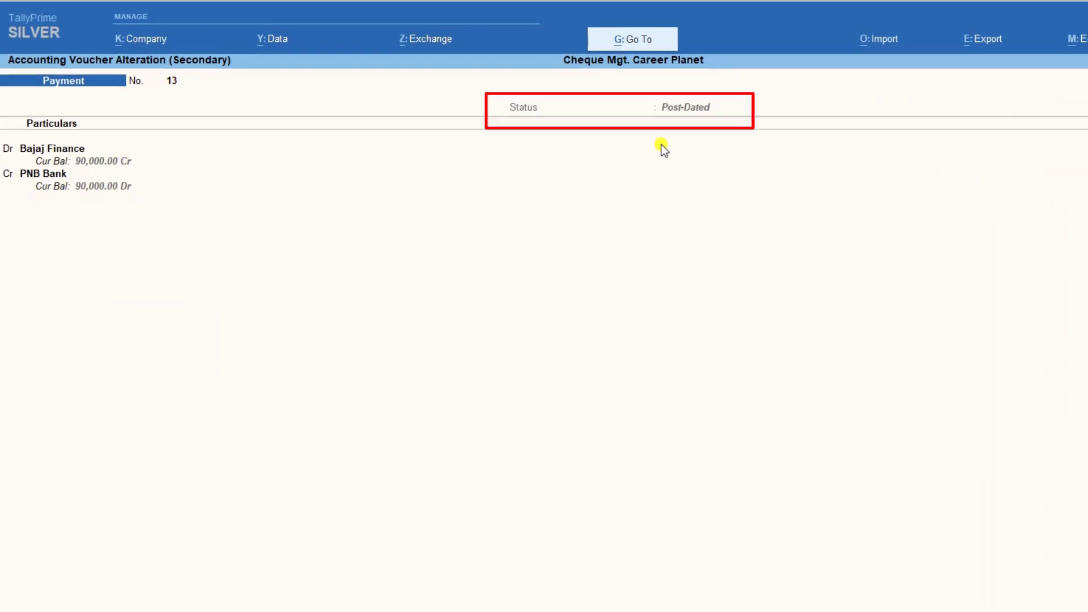
Step: Set the PDC issue date to 1-Jul-21 in the voucher's PNB Bank allocation, keeping the 1-Aug-21 instrument date
key("Return")
key("Return")
key("Return")
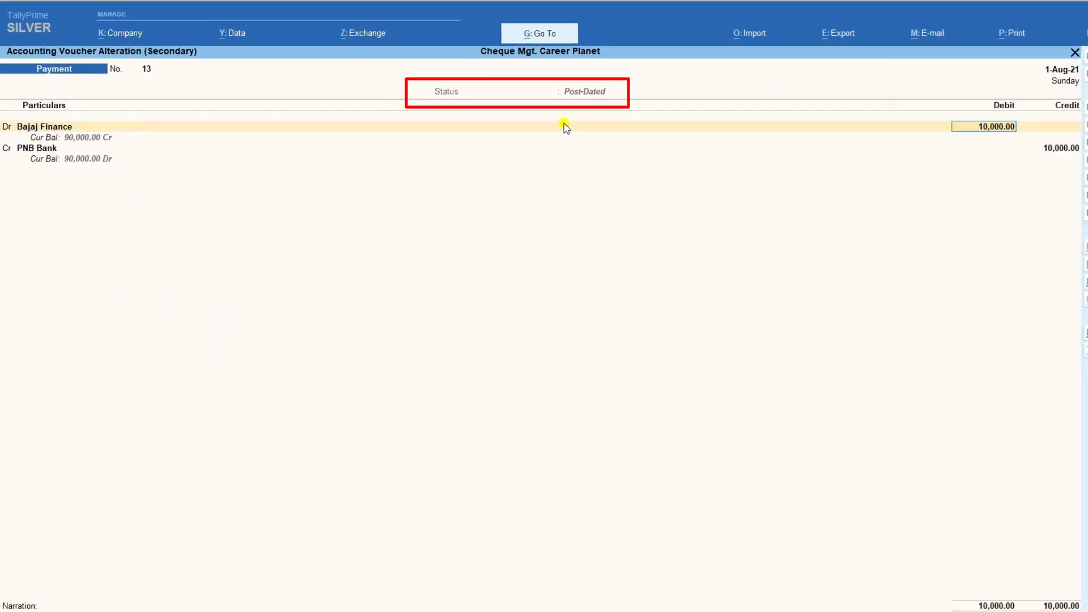
key("Return")
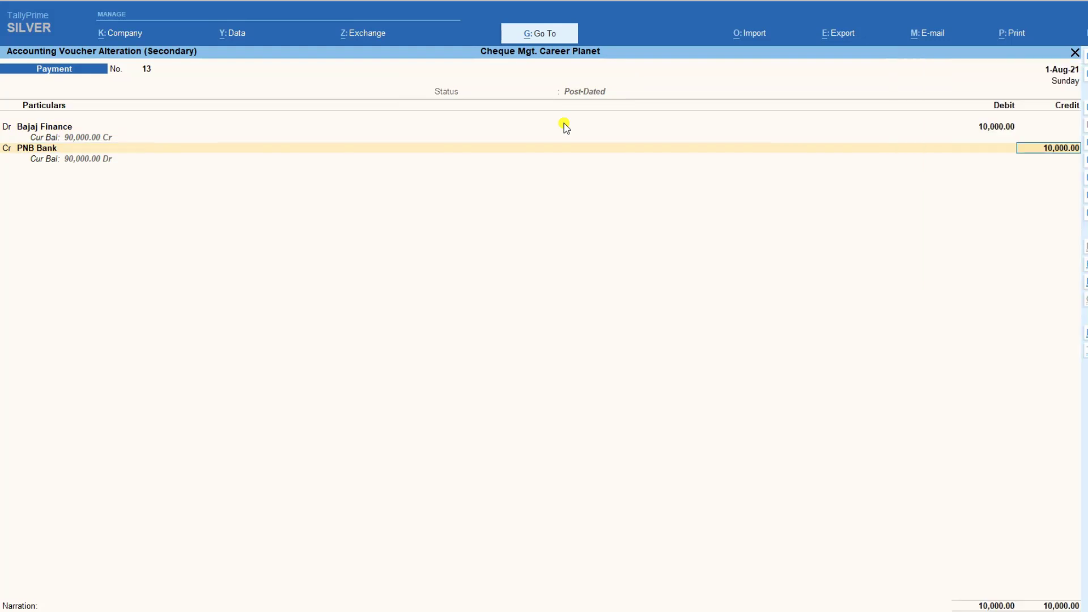
key("Return")
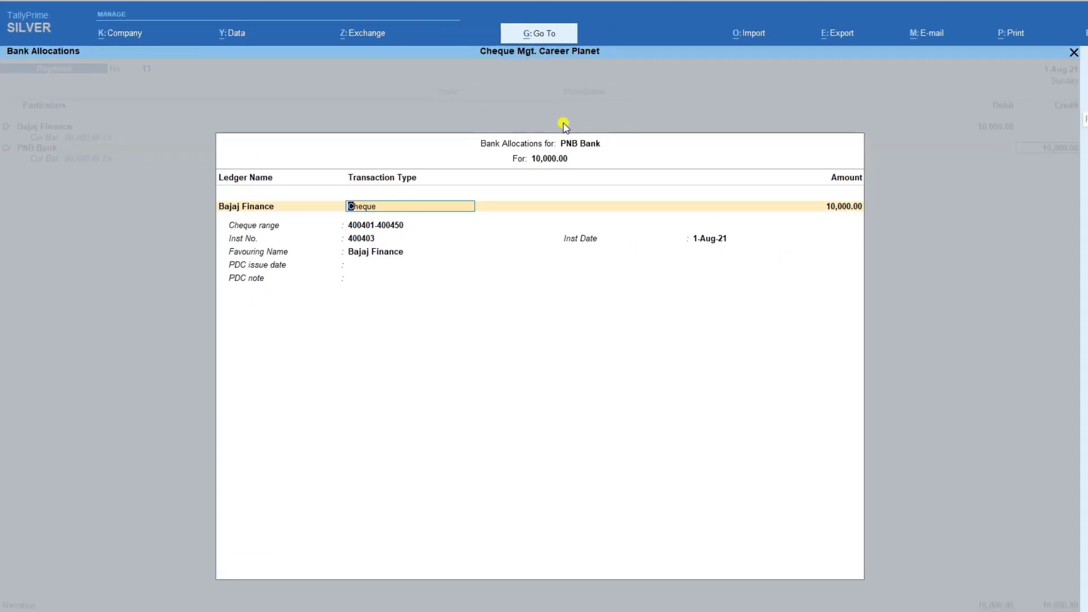
key("Return")
key("Return")
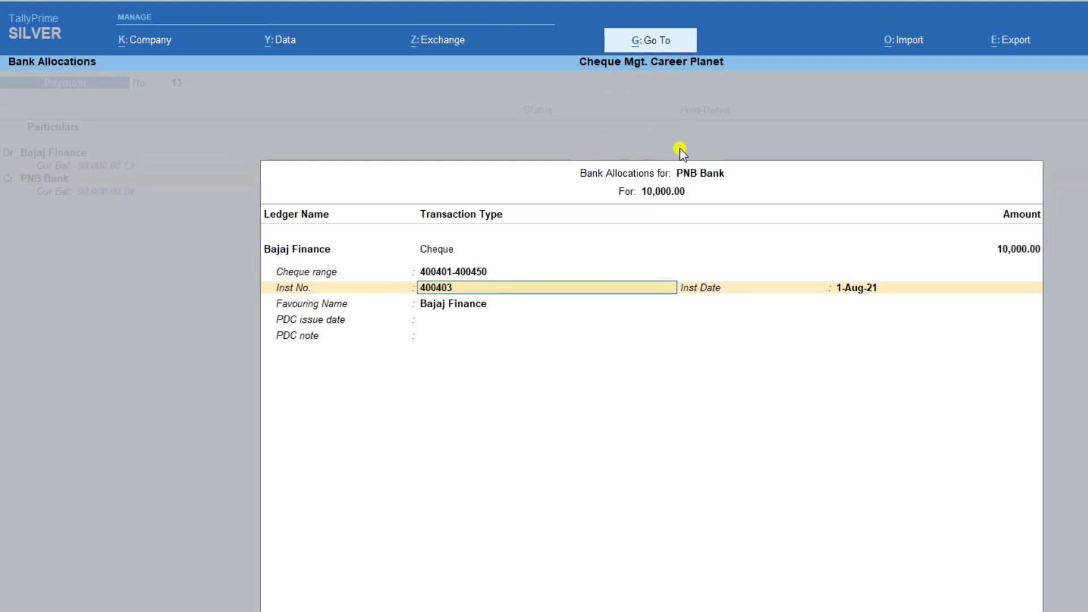
key("Return")
key("Return")
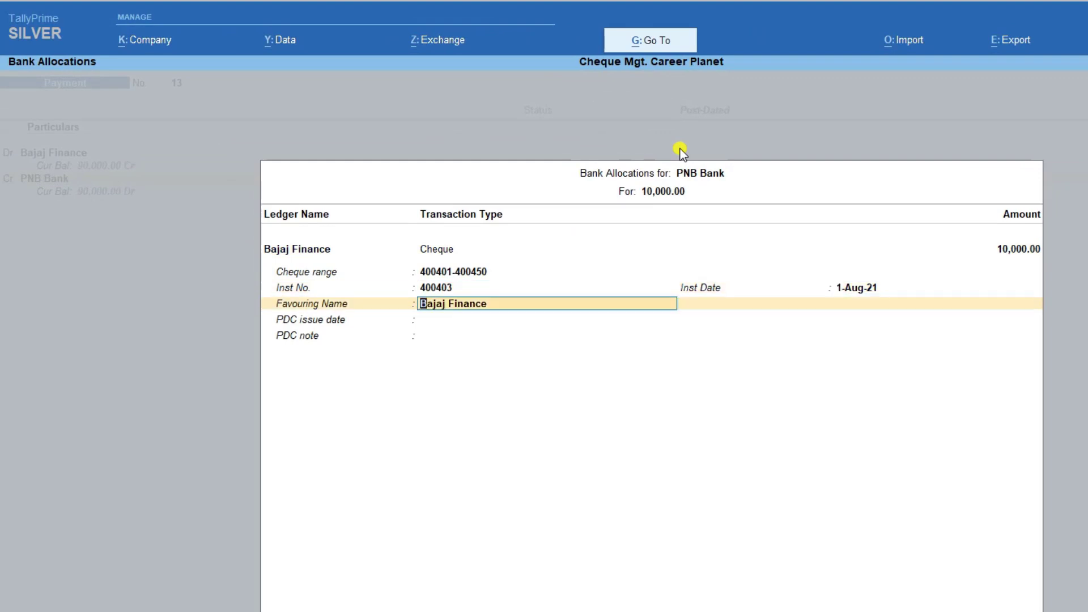
key("BackSpace")
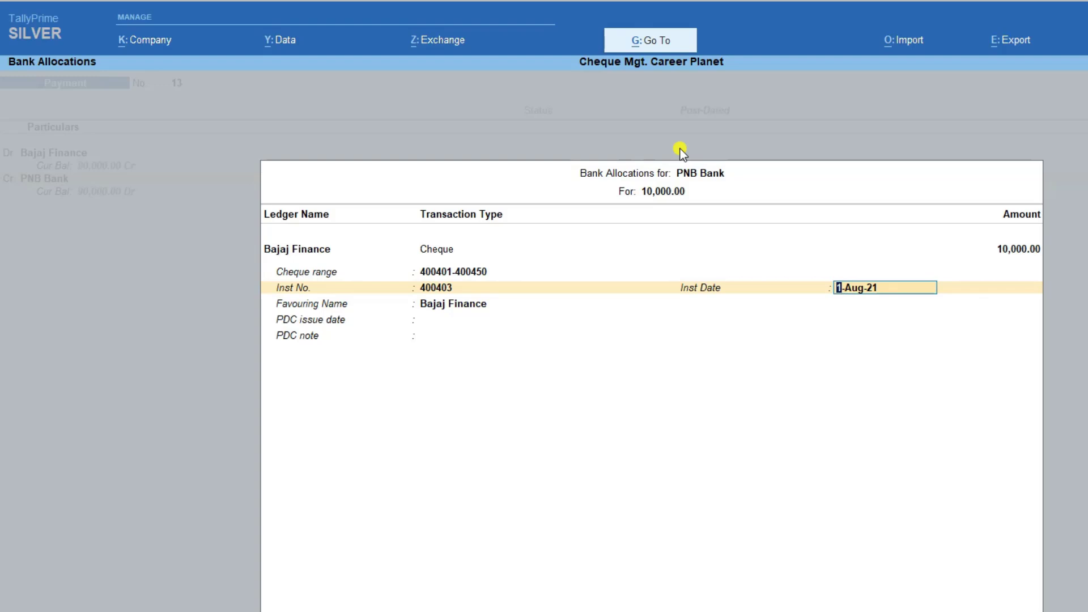
key("Return")
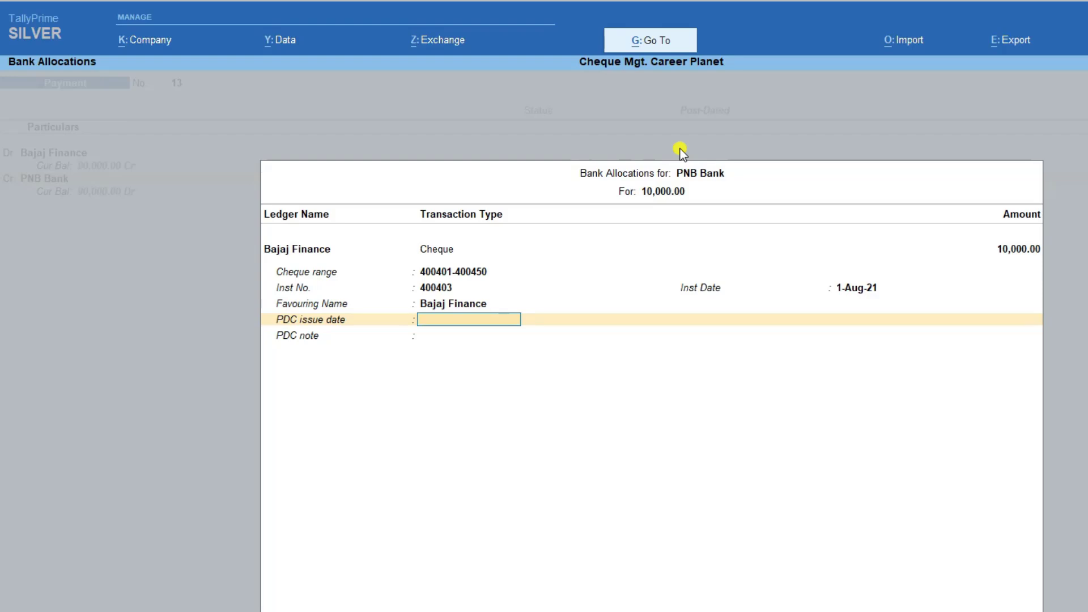
type("1-7")
key("Return")
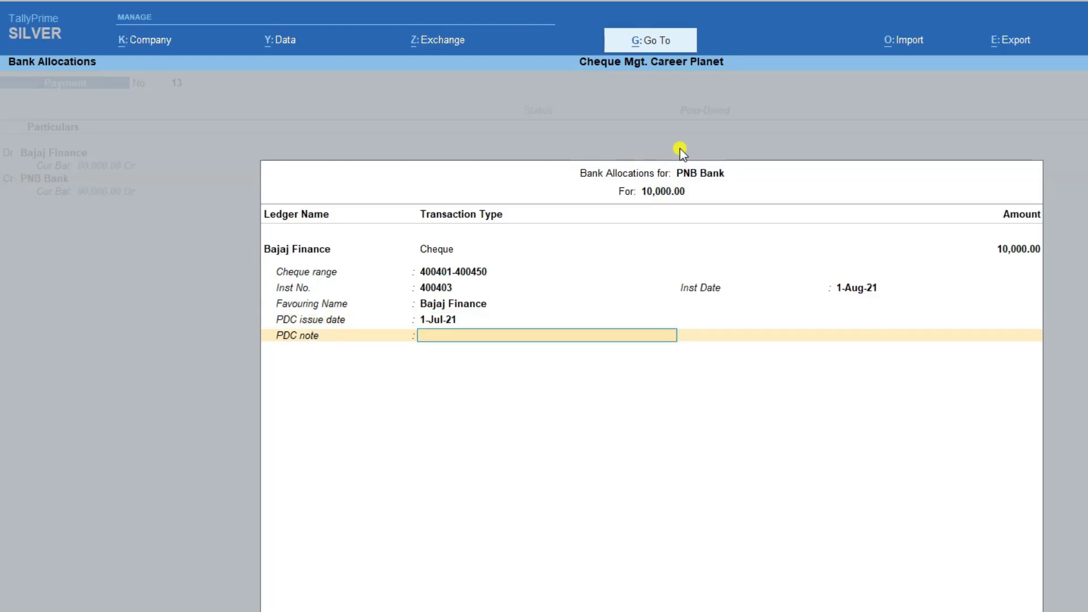
Step: Enter the PDC note "Ints. 1" and save the post-dated payment voucher
type("Ints. 1")
key("Return")
key("Return")
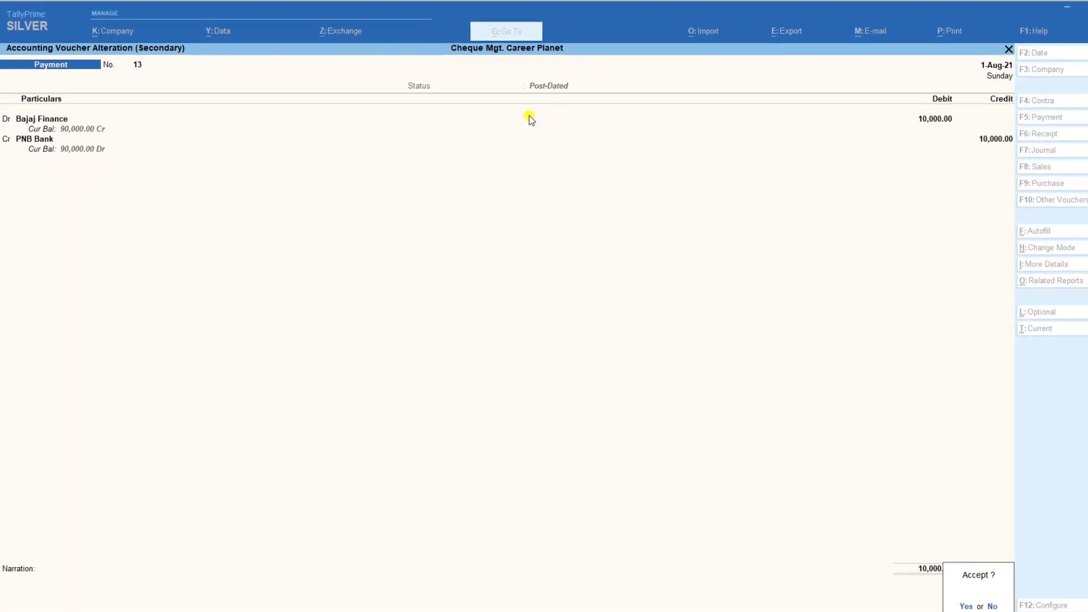
key("Return")
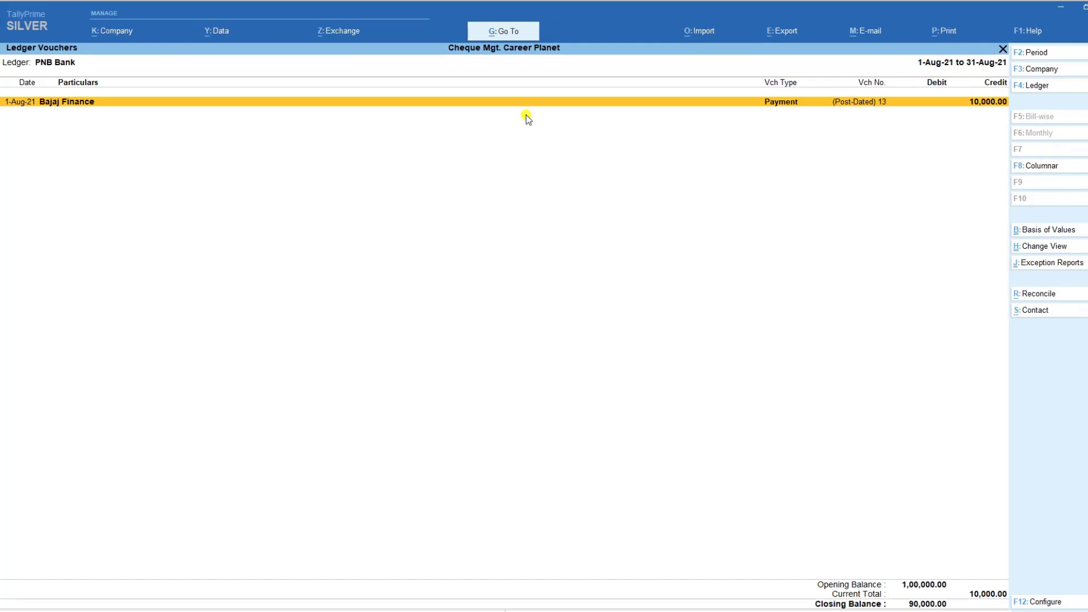
Step: Add a new post-dated payment voucher debiting Bajaj Finance and set its date to 1-Sep-21
key("alt")
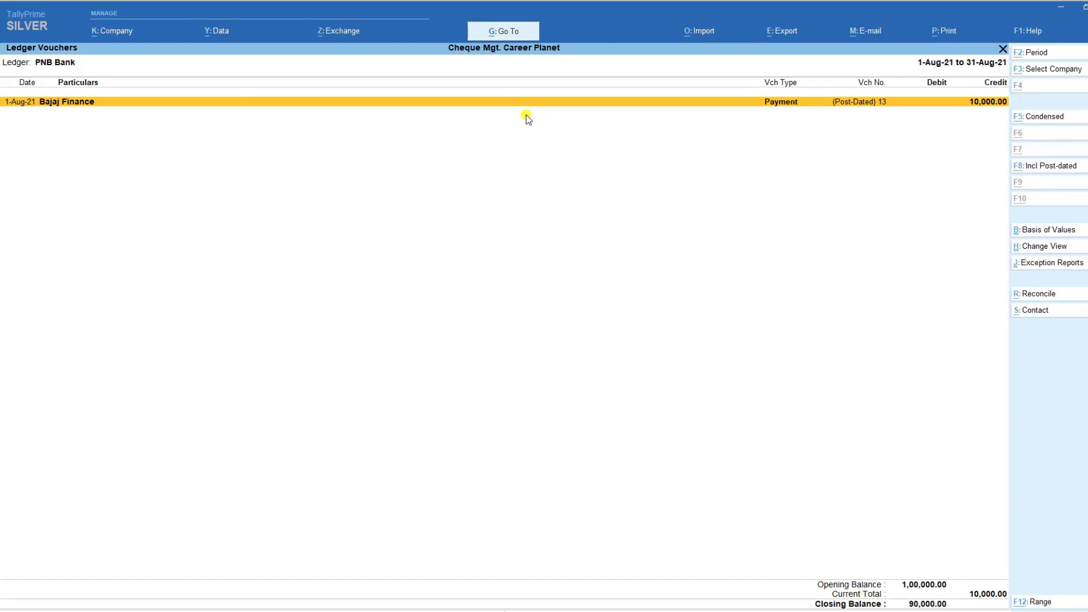
key("alt+a")
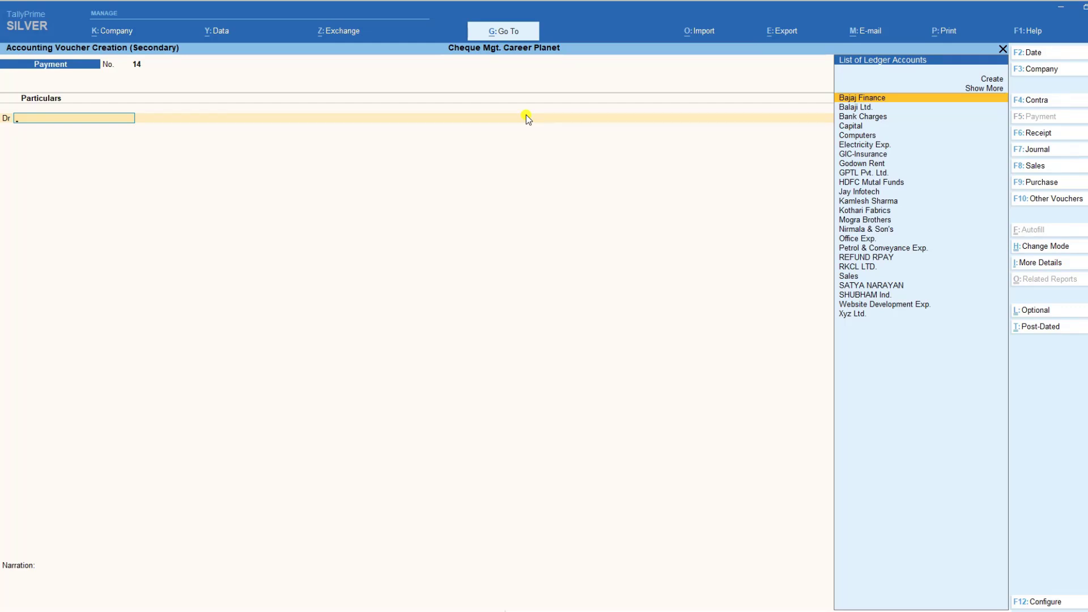
key("ctrl+t")
key("Return")
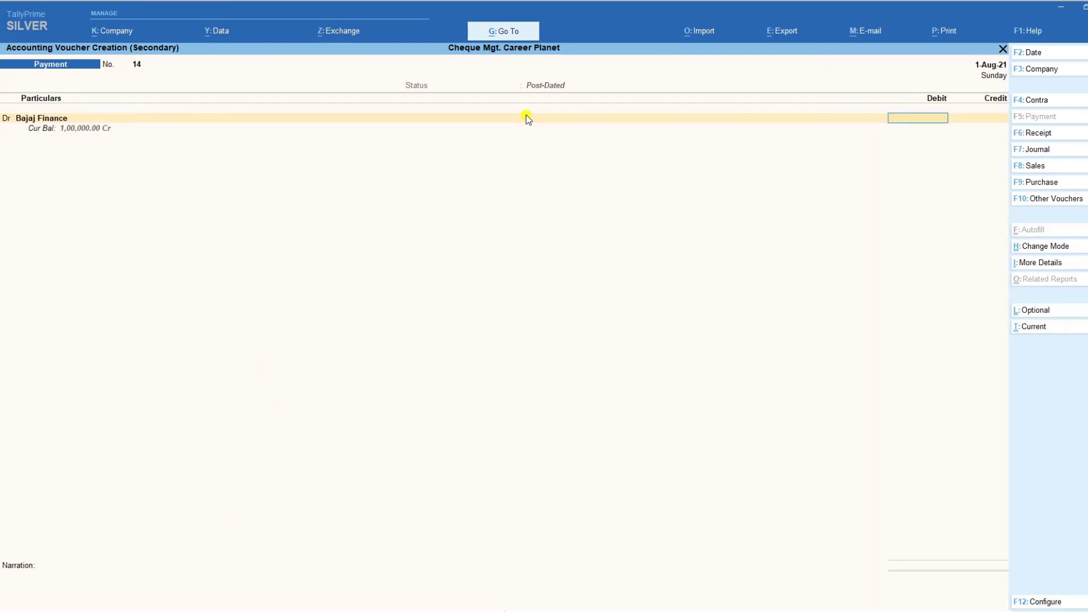
key("F2")
type("1-9")
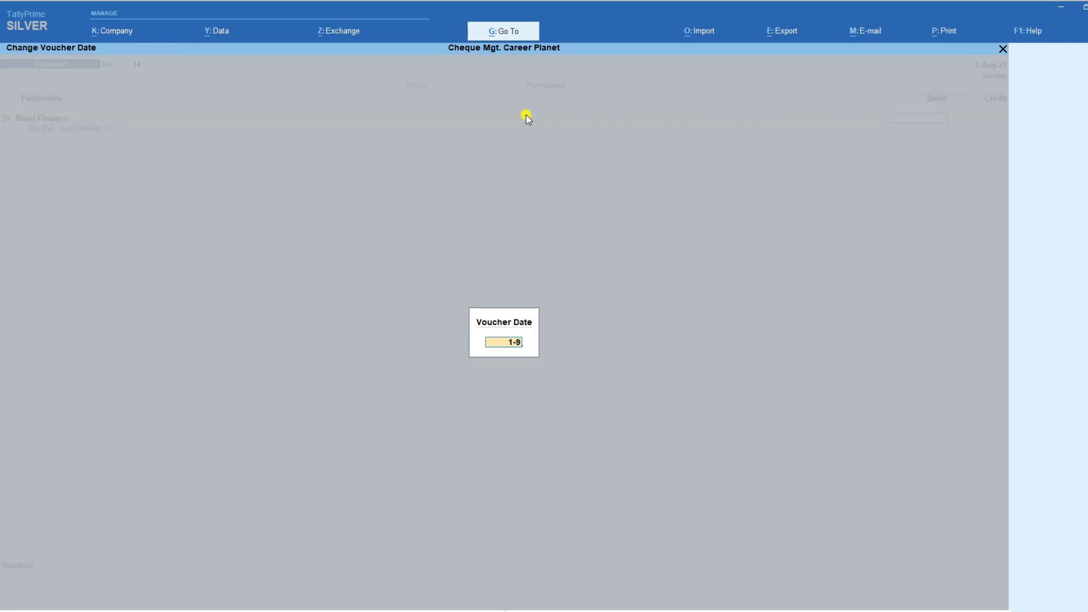
key("Return")
Step: Enter 10,000 as the Bajaj Finance debit amount and credit it to PNB Bank
type("10,000")
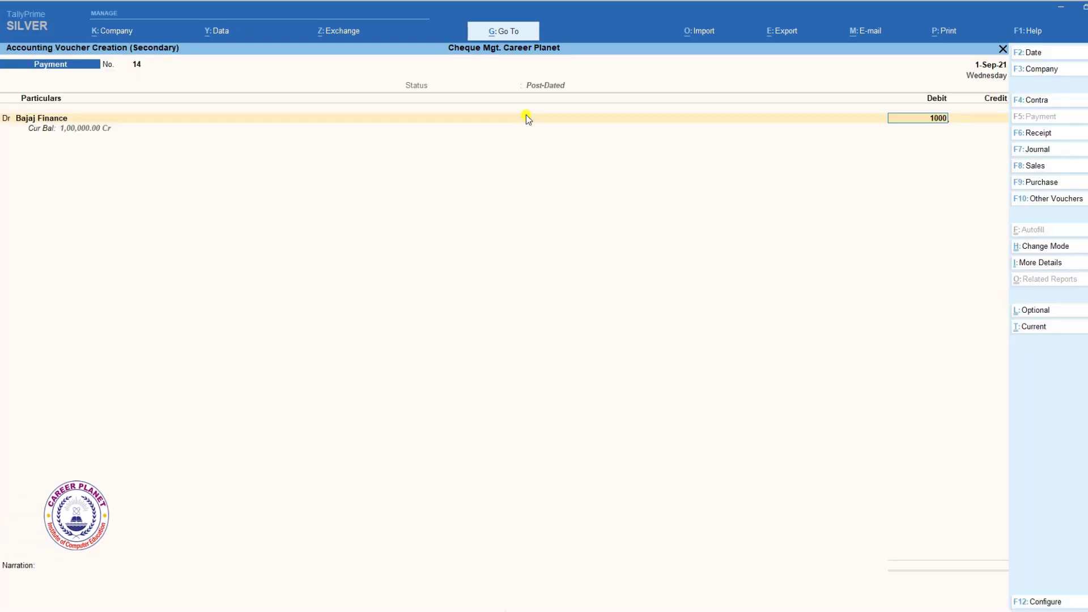
key("Return")
key("Return")
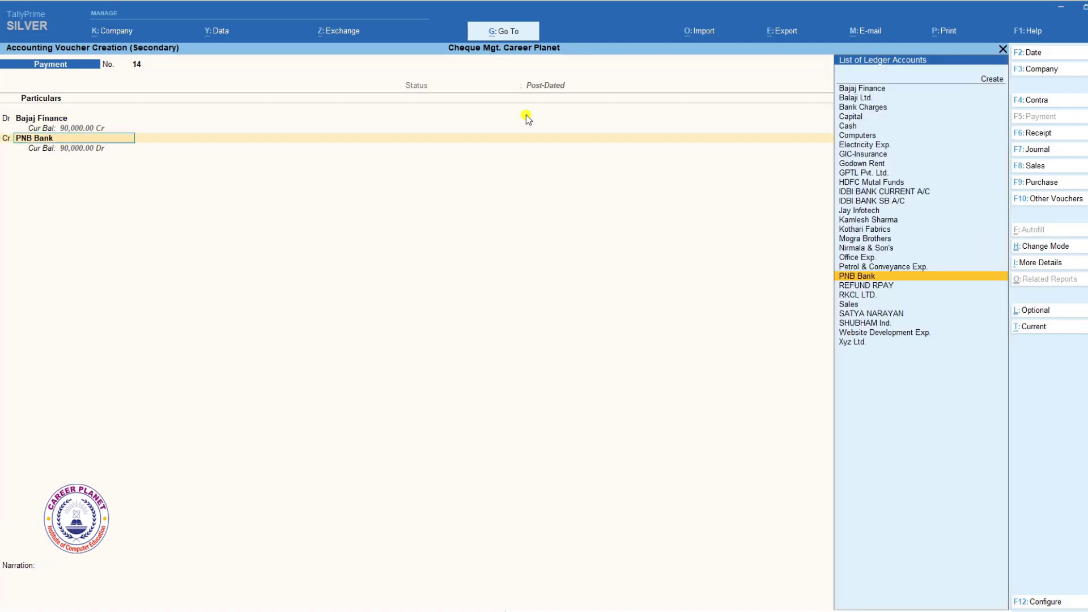
key("Return")
key("Return")
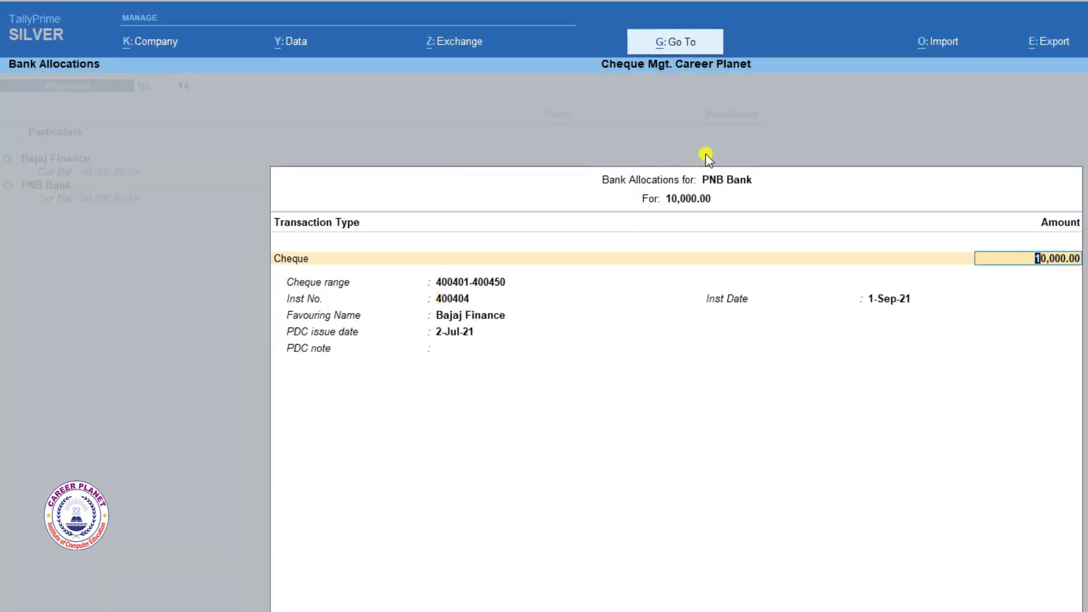
Step: Accept the PNB Bank cheque allocation with instrument date 1-Sep-21 and PDC issue date 2-Jul-21, enter the PDC note "Inst. 2", and save the voucher
key("Return")
key("Return")
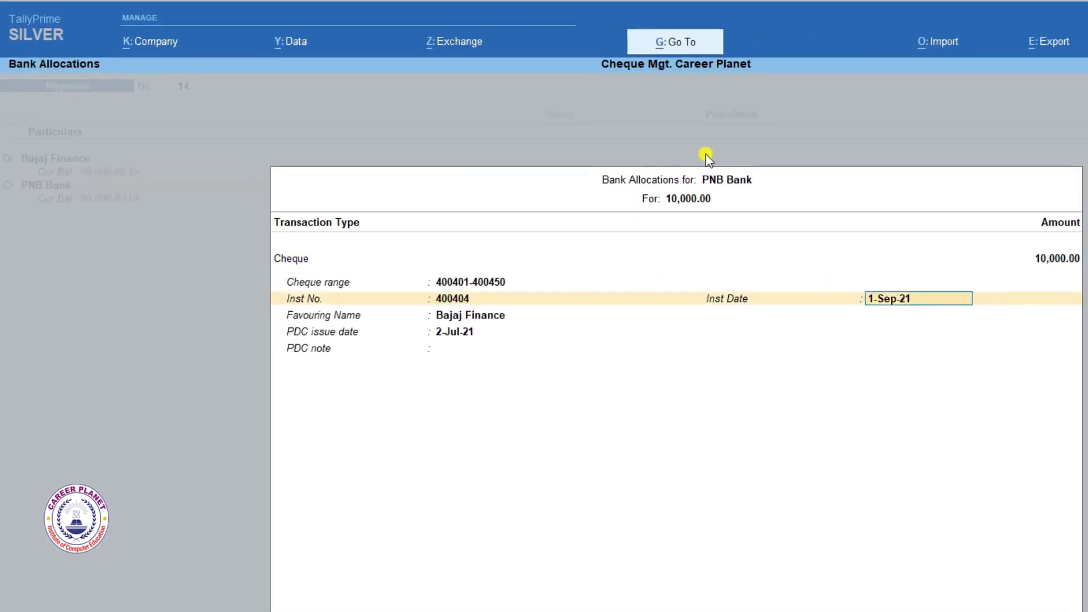
key("Return")
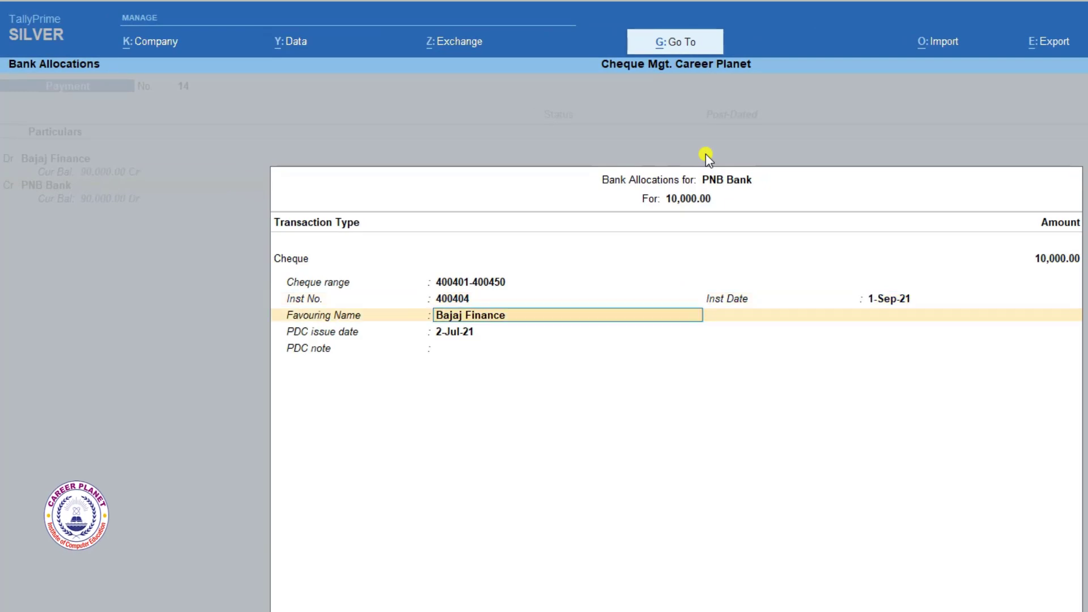
key("Return")
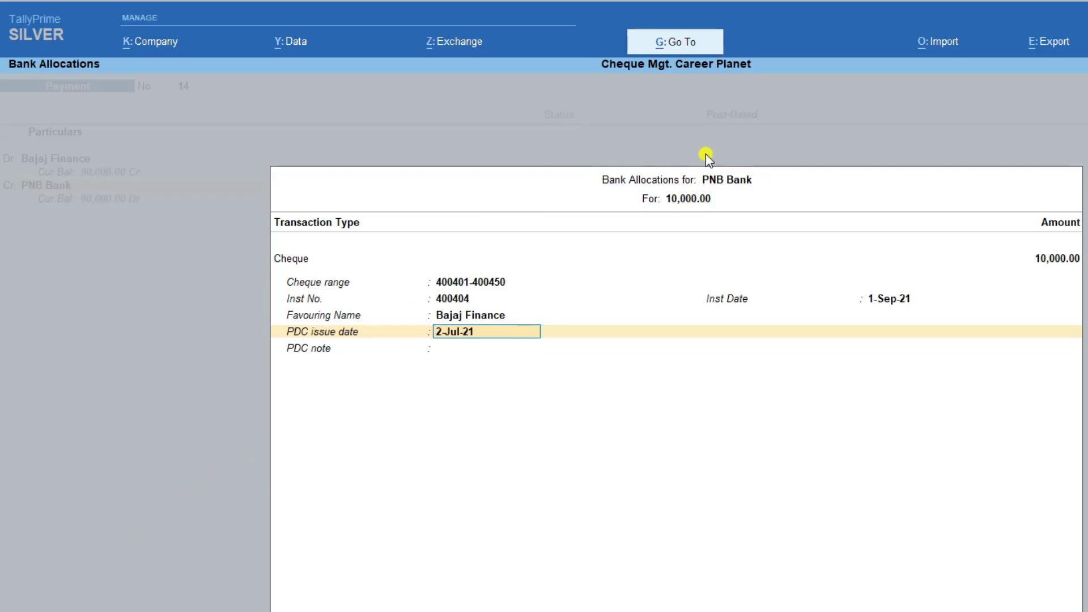
key("Return")
type("Inst. 2,")
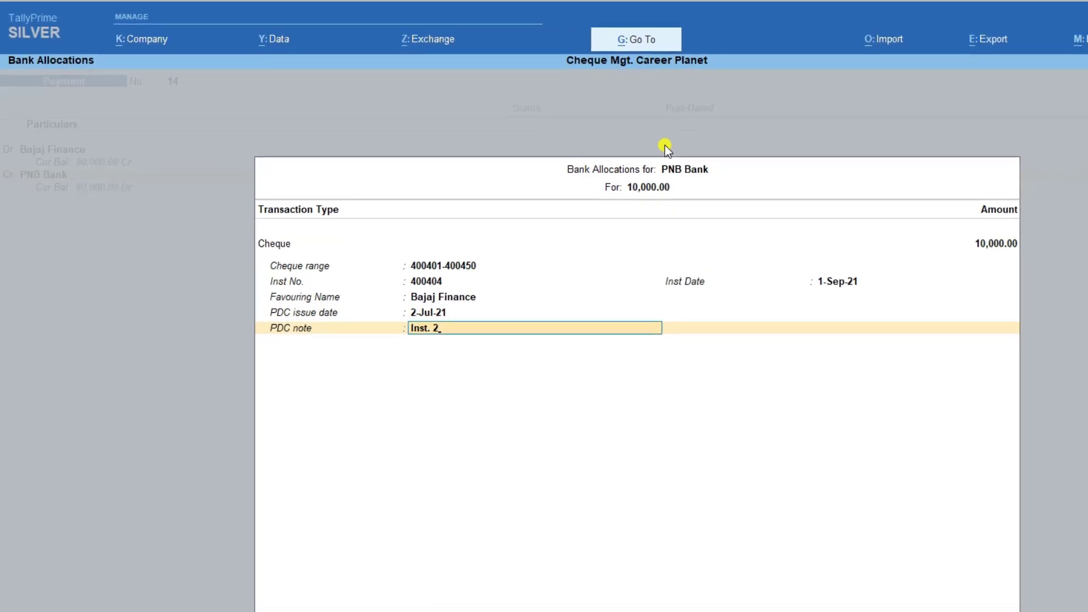
key("Return")
key("Return")
key("Return")
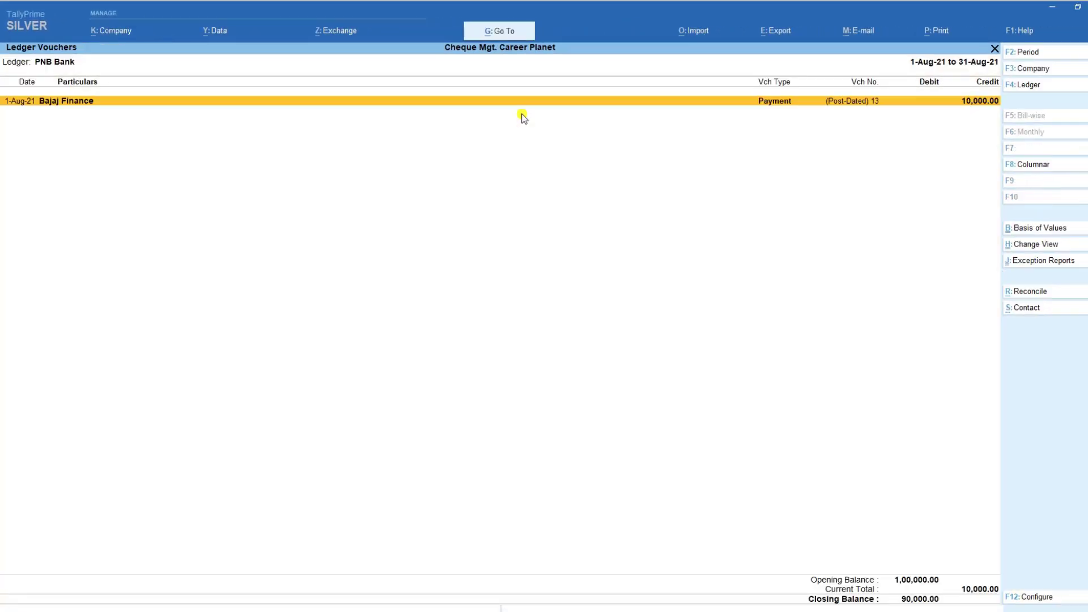
Step: Return to PNB Bank's monthly summary and examine the August and September credits and closing balances
key("Escape")
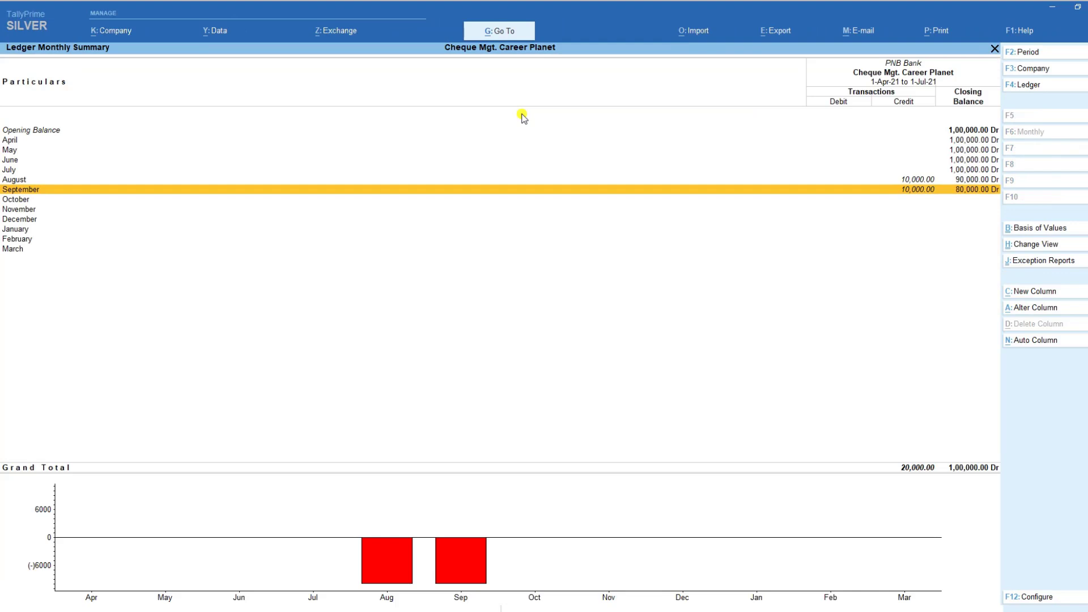
key("Escape")
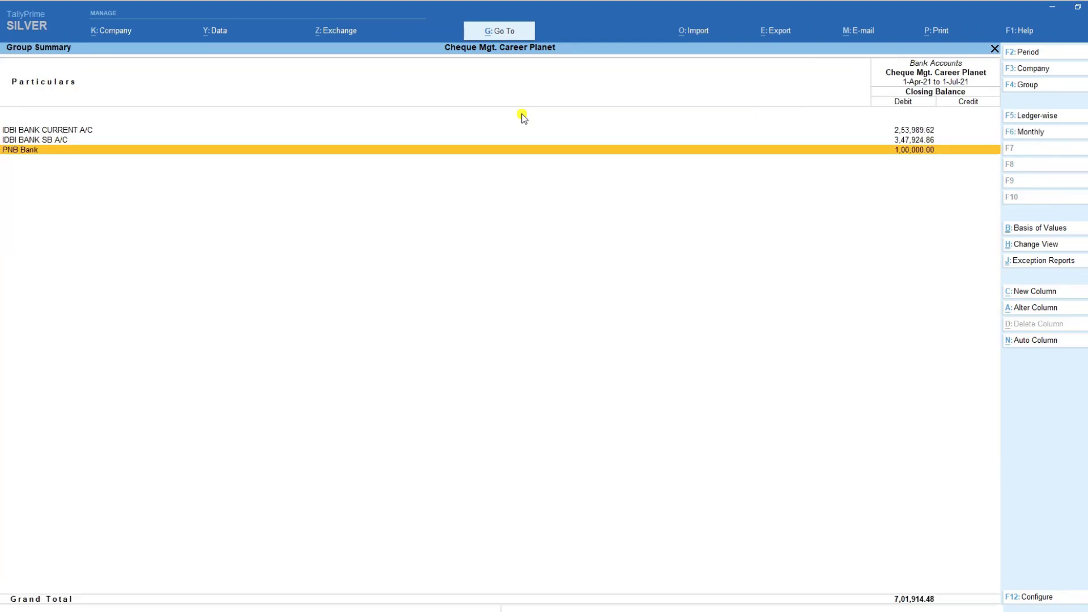
key("Return")
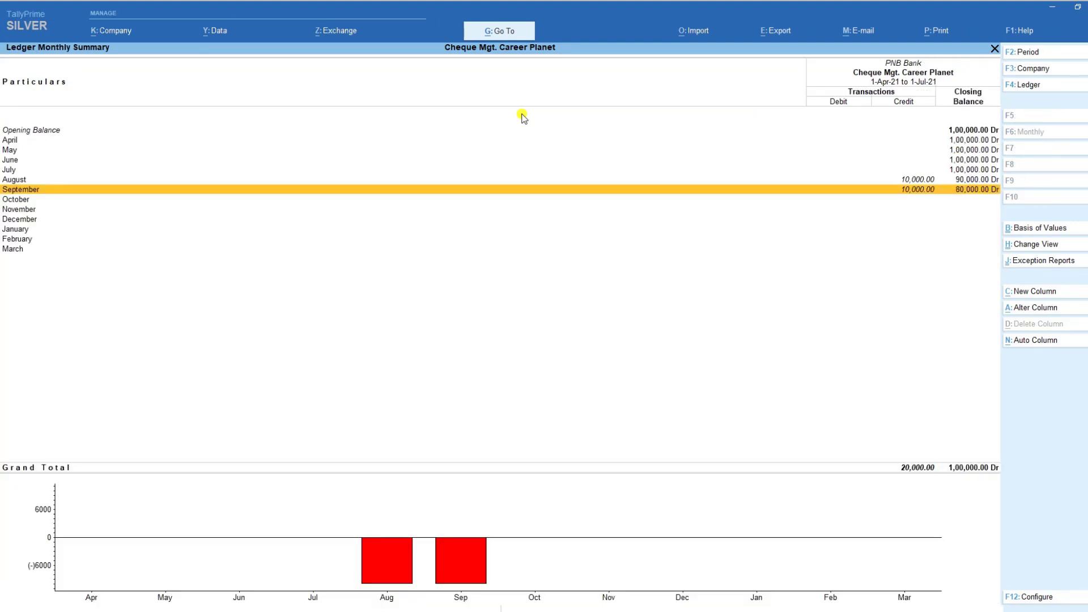
key("Up")
key("Up")
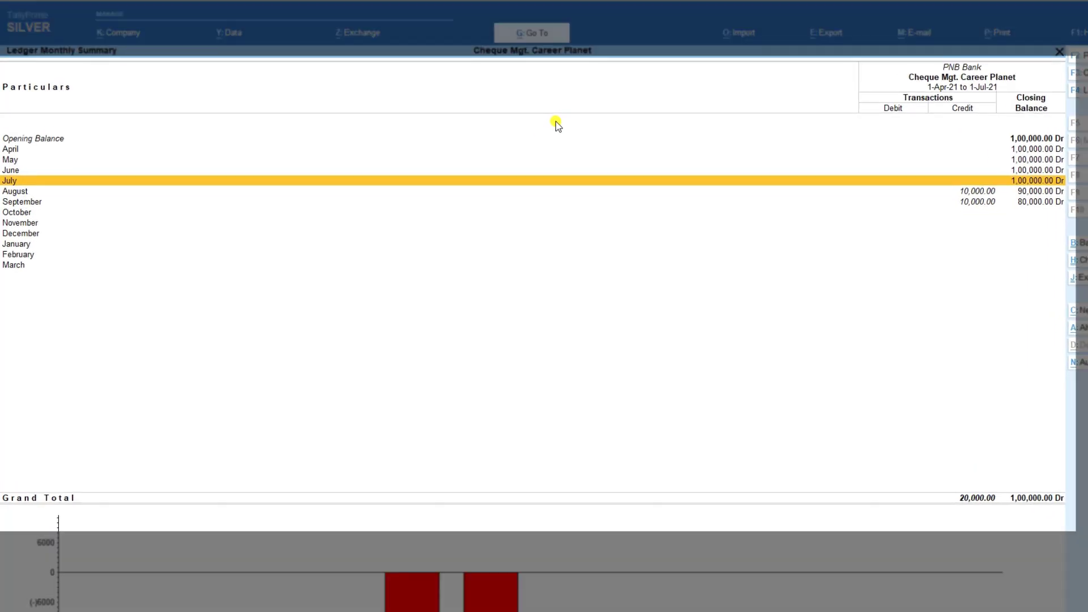
key("Down")
key("Down")
key("Up")
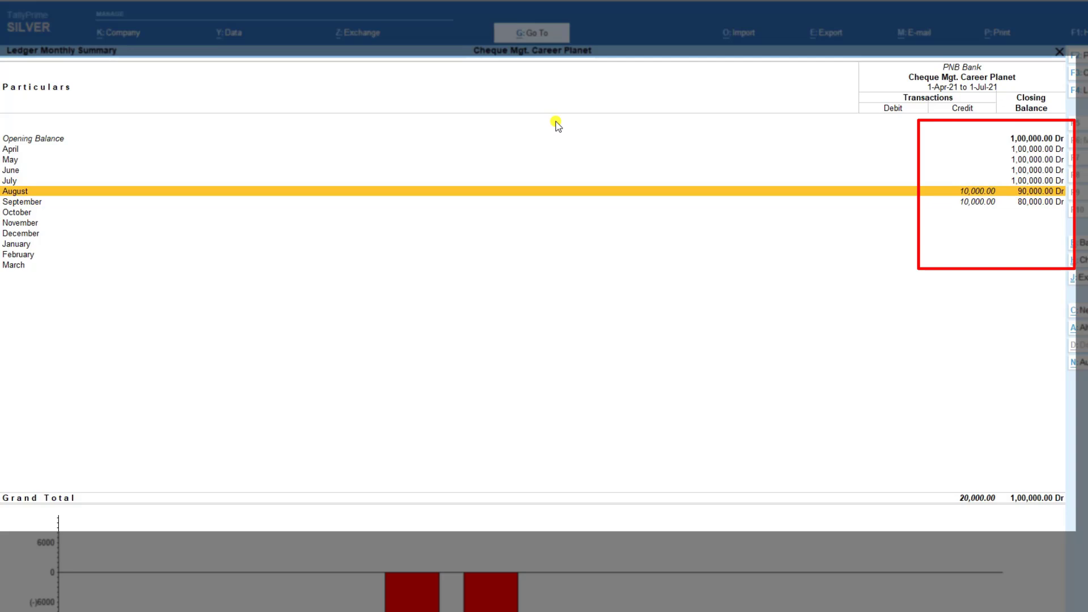
key("Down")
key("Up")
key("Down")
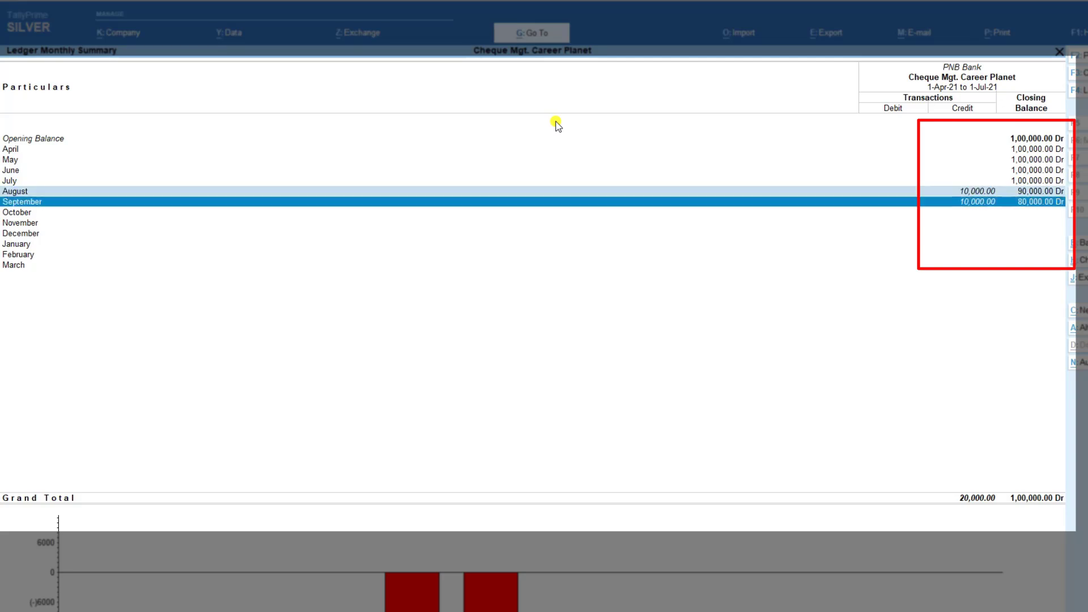
key("Up")
key("Down")
key("Up")
key("Down")
key("Up")
key("Down")
key("Up")
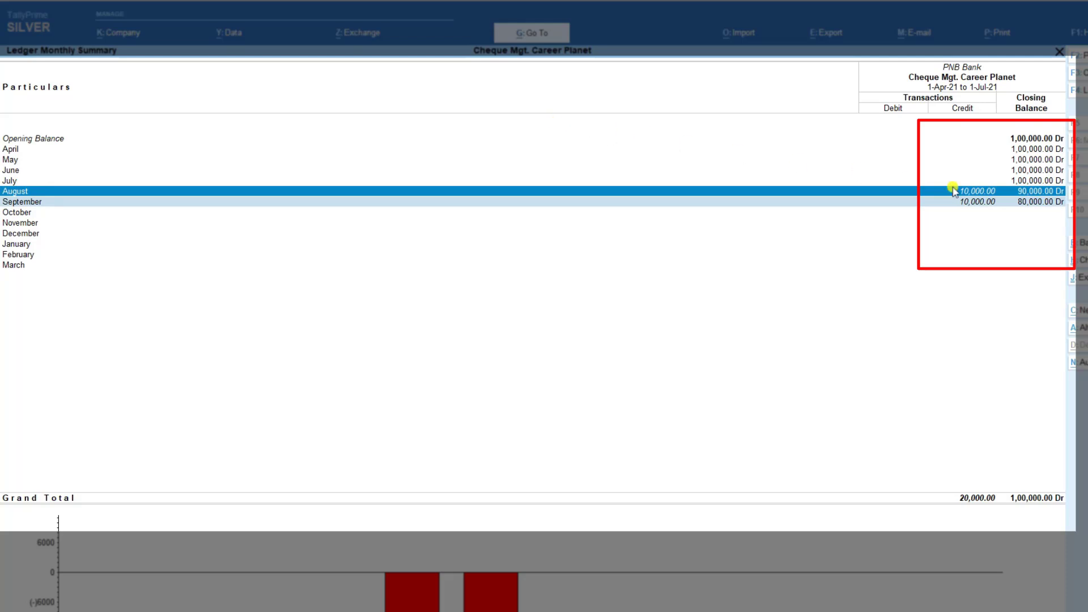
key("space")
left_click(1041, 205)
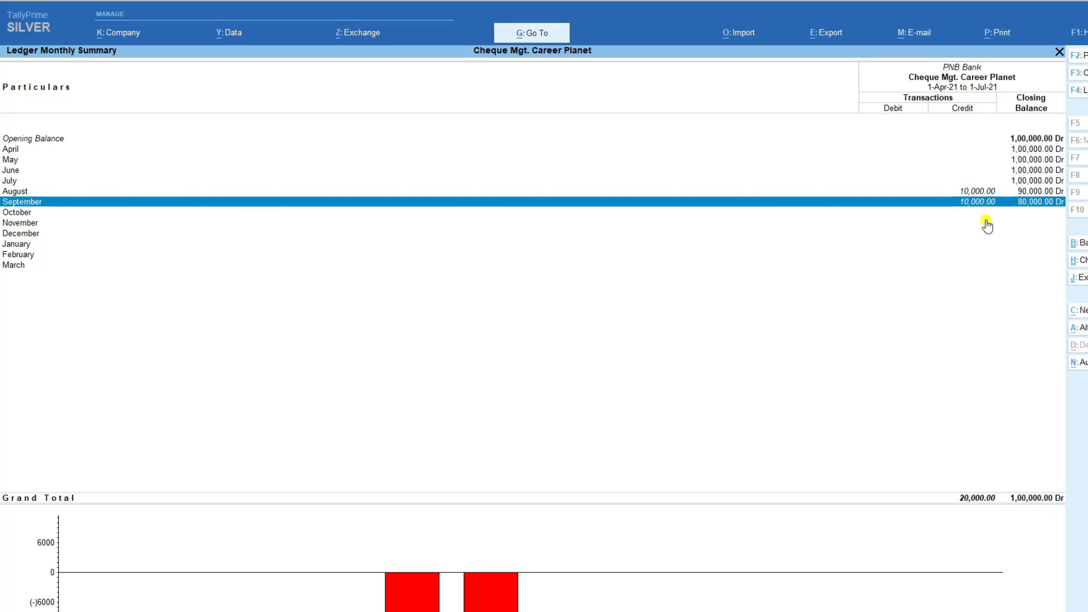
key("Up")
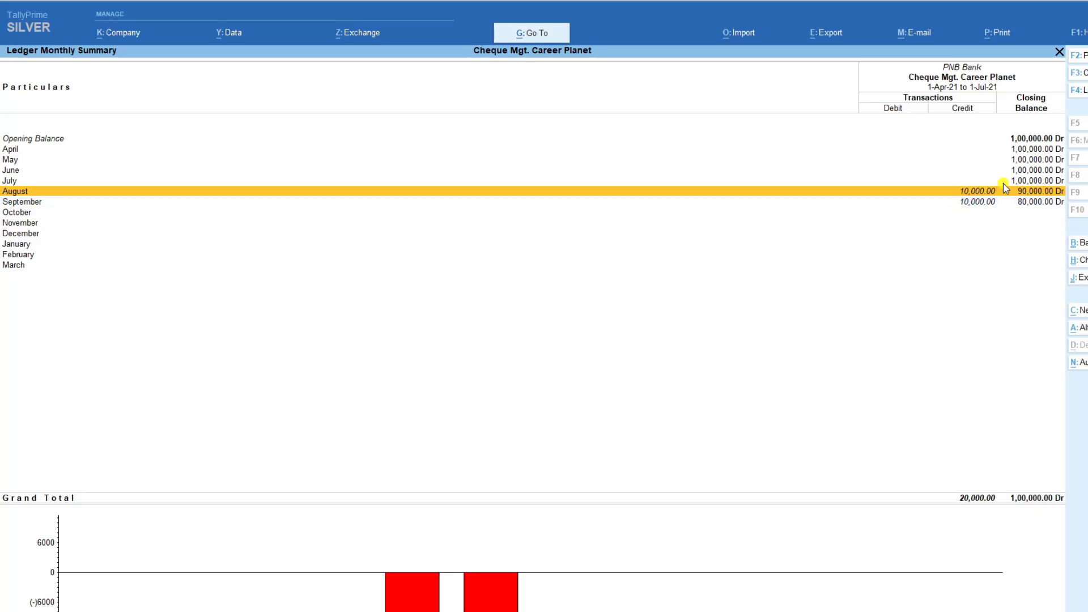
Step: View the Day Book for the period 1-Apr-21 to 1-Jul-21 and close it
key("Escape")
key("Escape")
key("Escape")
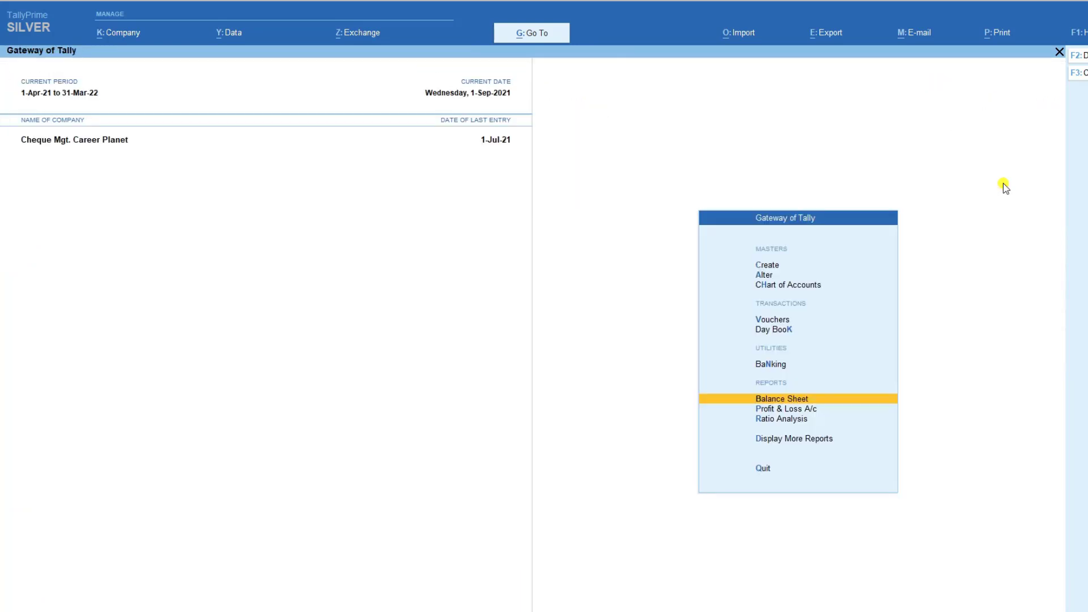
key("d")
key("d")
key("alt+F2")
type("1")
key("Return")
key("Return")
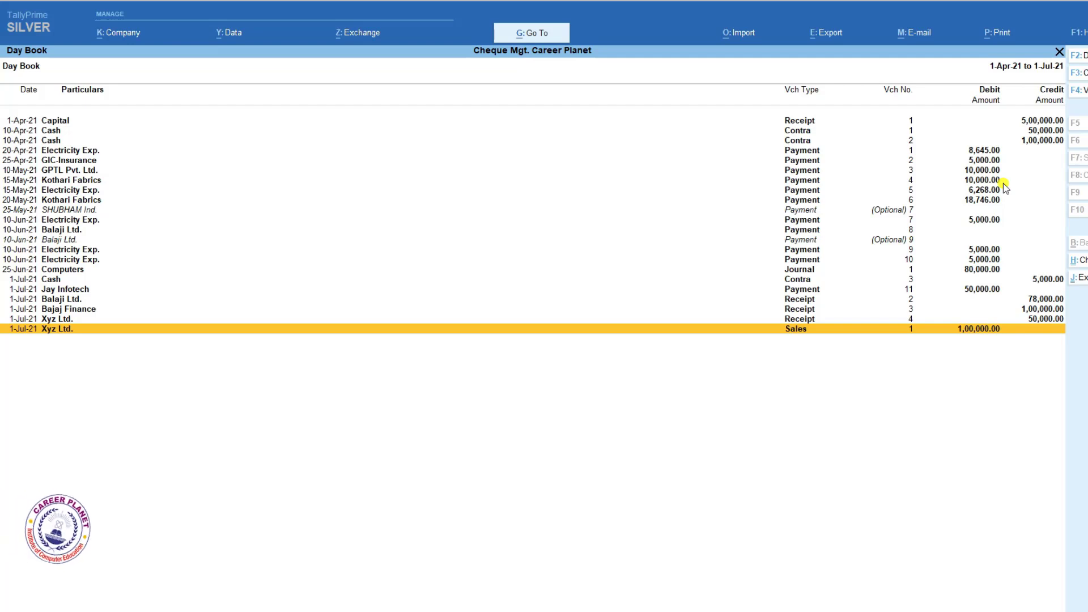
key("Escape")
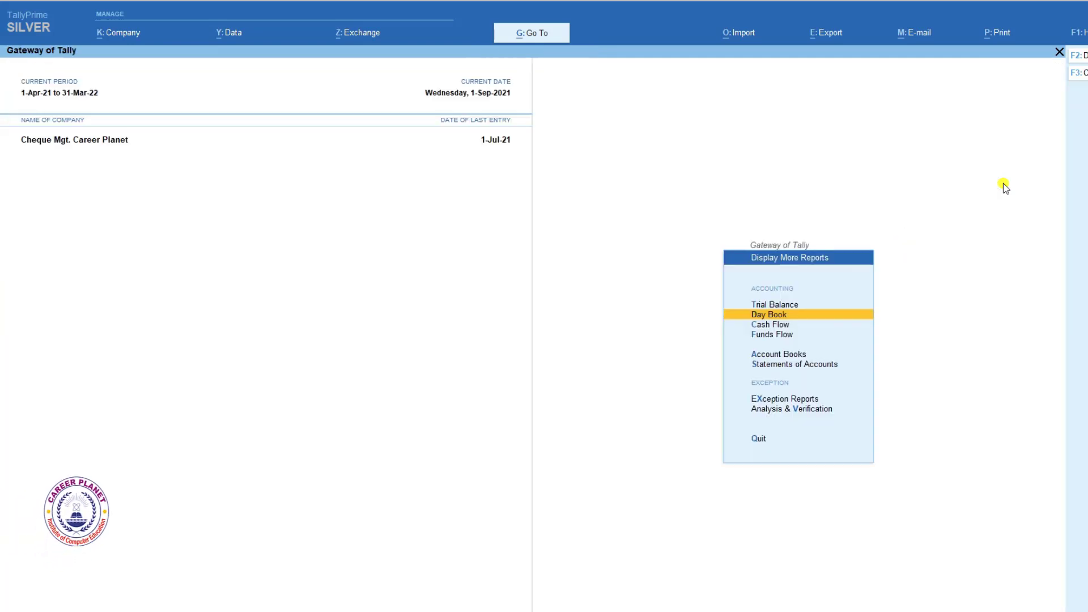
Step: Open Bajaj Finance's monthly summary through Secured Loans in the Balance Sheet
key("Escape")
key("Up")
key("Up")
key("Up")
key("Return")
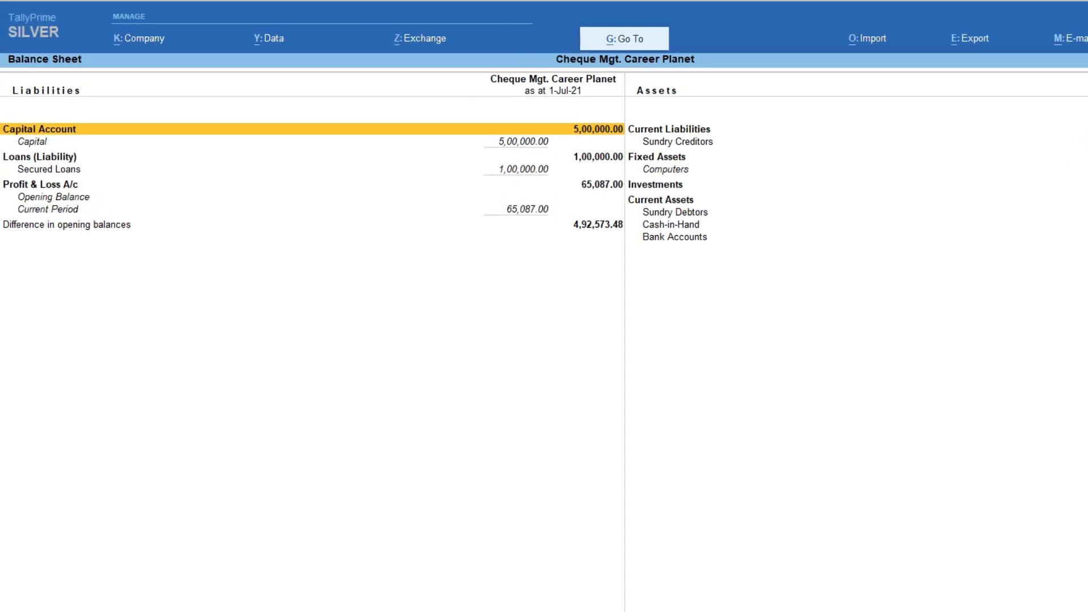
key("Down")
key("Down")
key("Down")
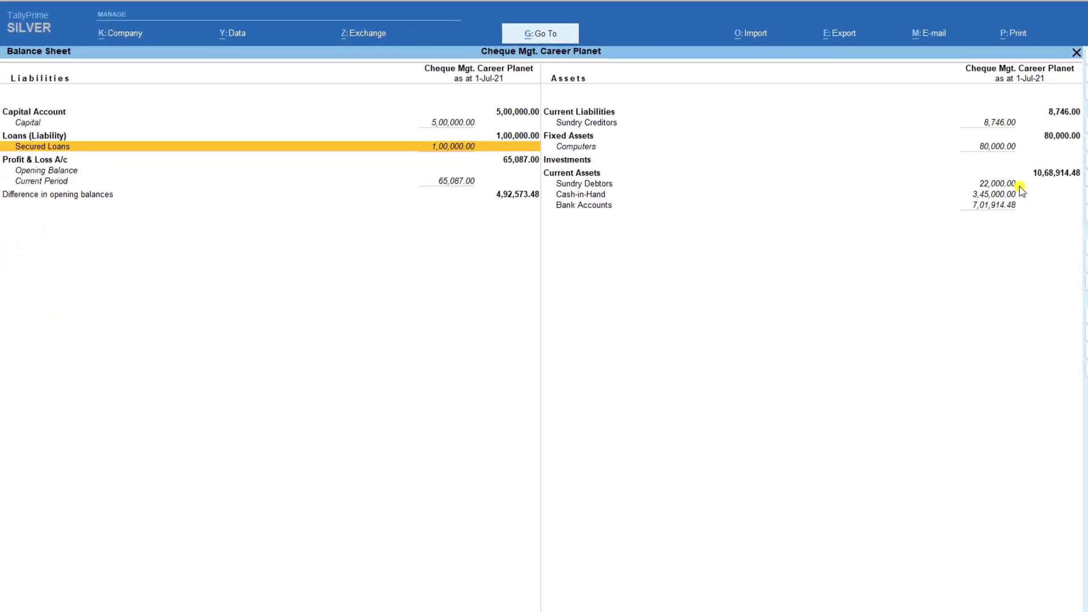
key("Return")
key("Return")
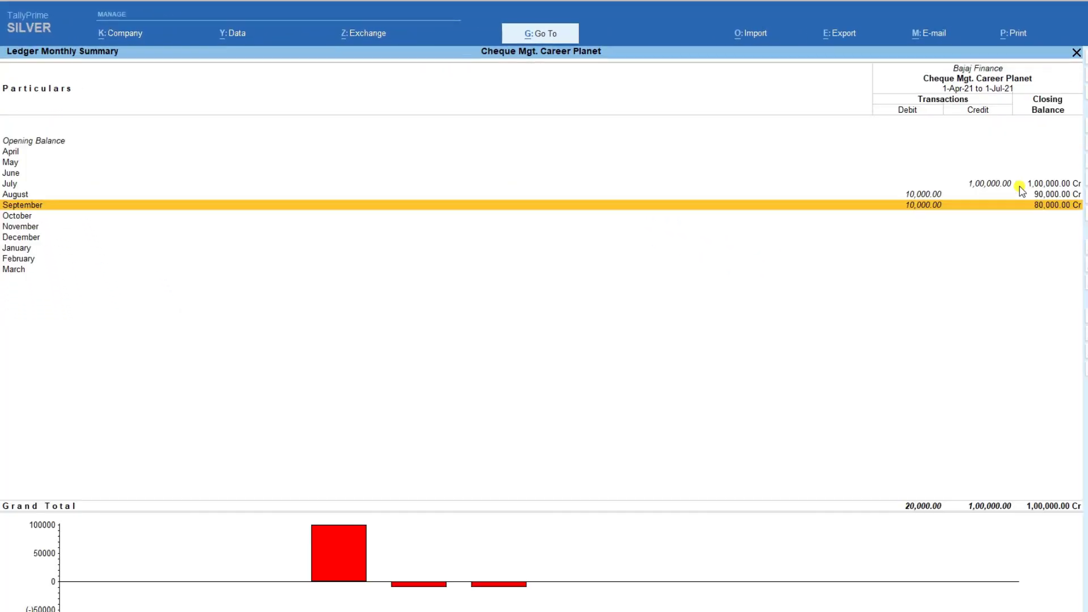
Step: Examine Bajaj Finance's August and September debits and closing balances, and return to the Gateway of Tally
left_click(931, 195)
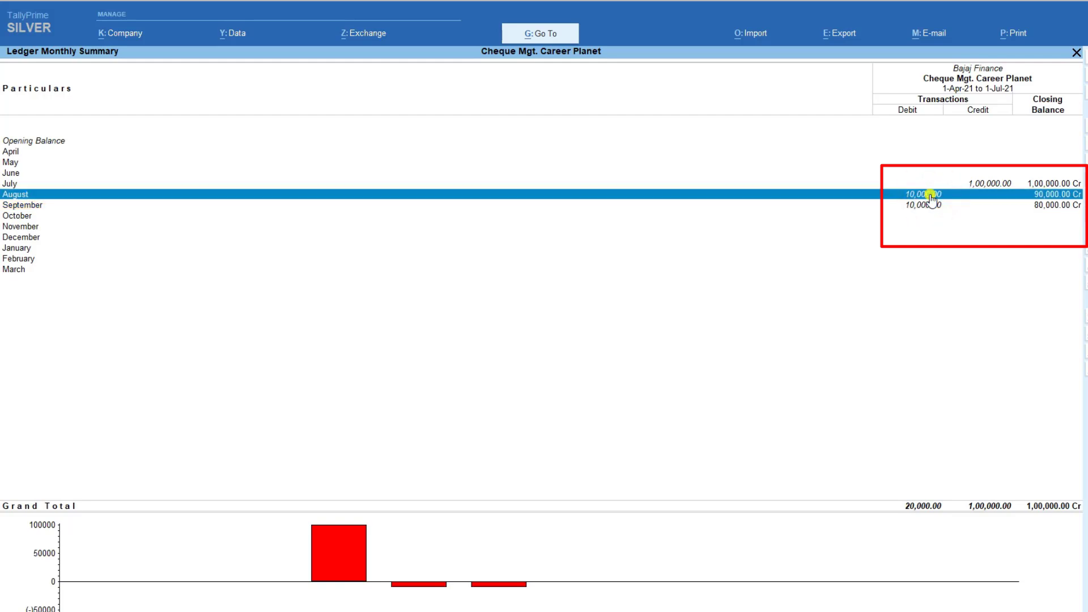
left_click(924, 205)
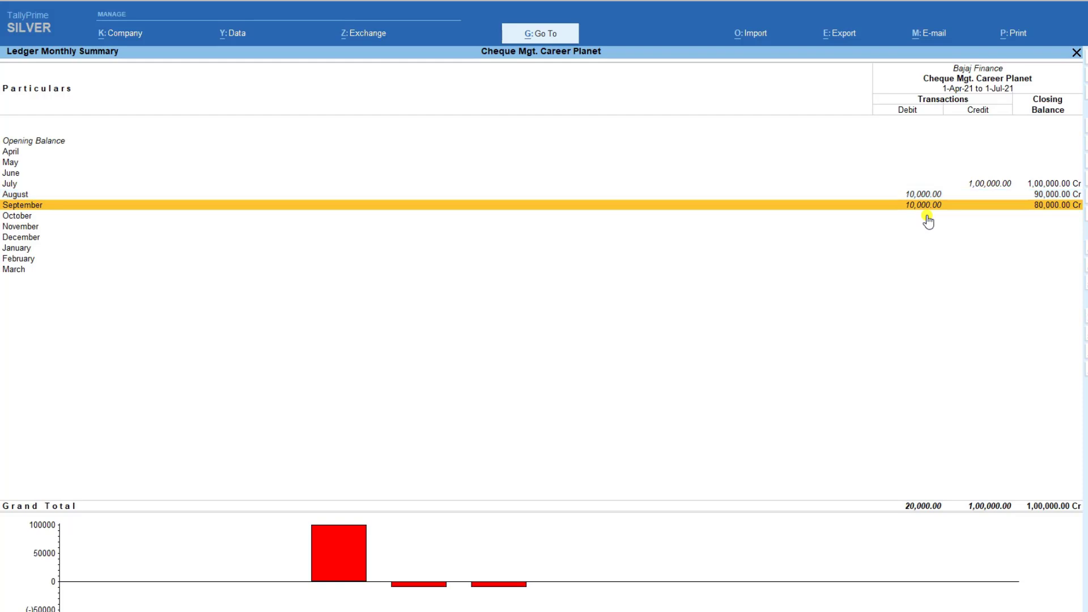
key("Escape")
key("Escape")
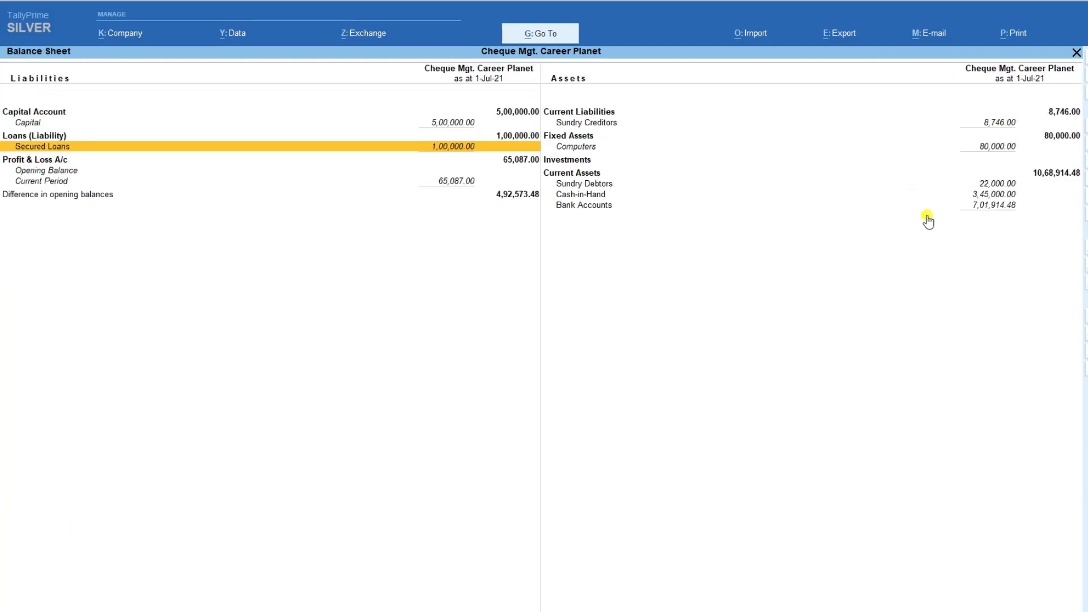
key("Escape")
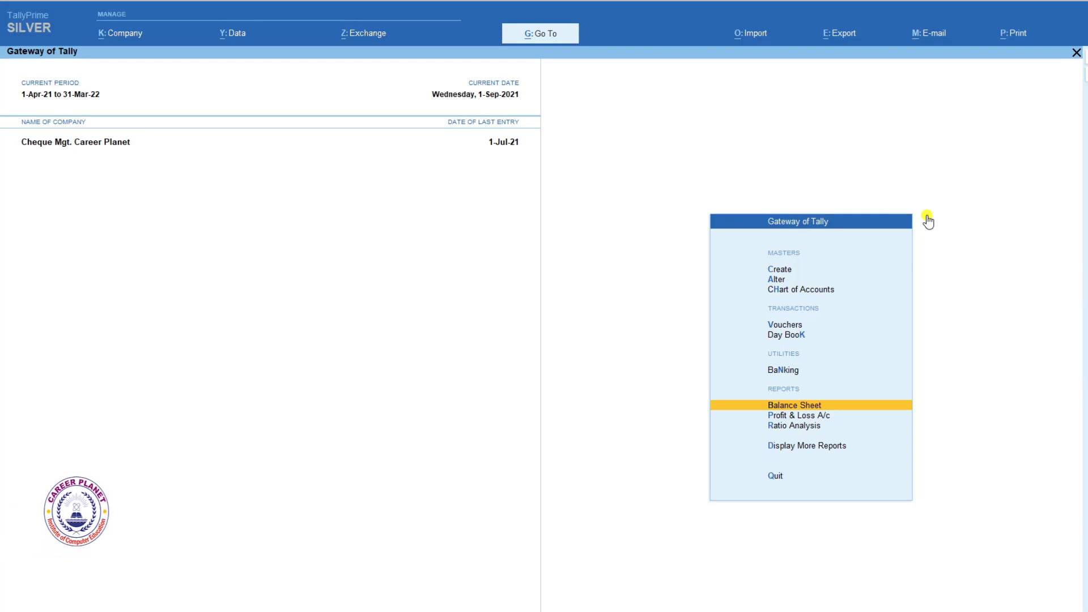
Step: Open the Day Book for 1-Apr-21 to 1-Jul-21 and switch to its Post-Dated Bank Transactions view
key("Up")
key("Up")
key("Up")
key("Down")
key("Return")
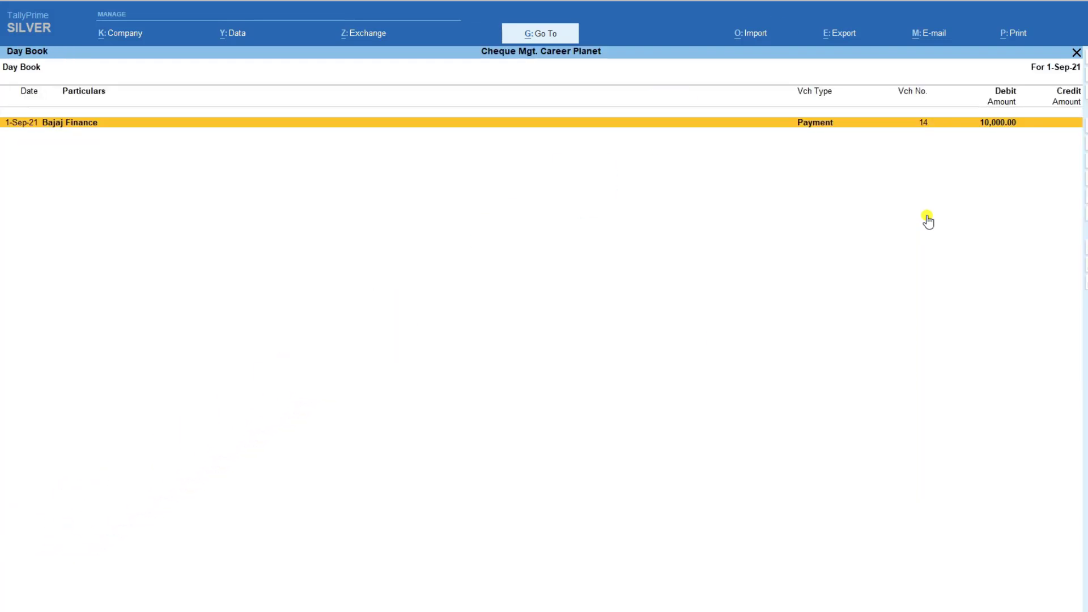
key("alt+F2")
key("Return")
key("Return")
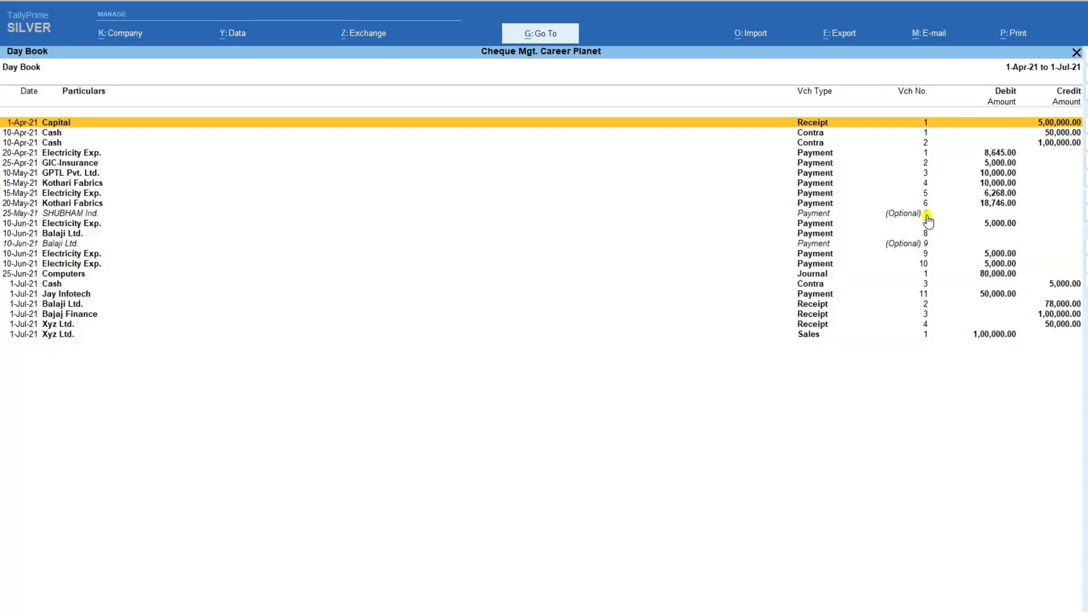
key("ctrl+h")
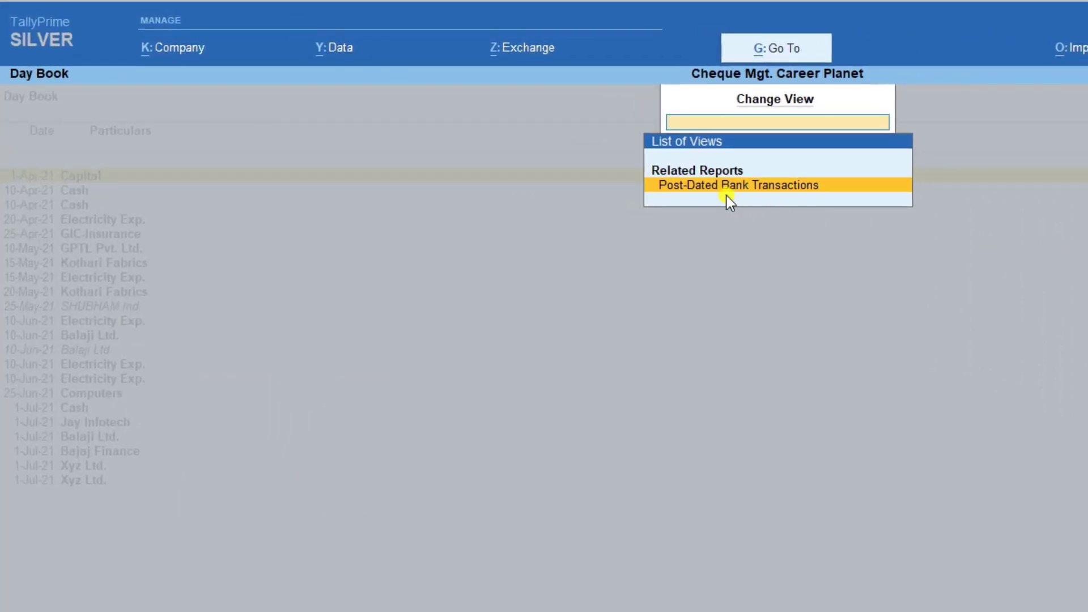
left_click(711, 183)
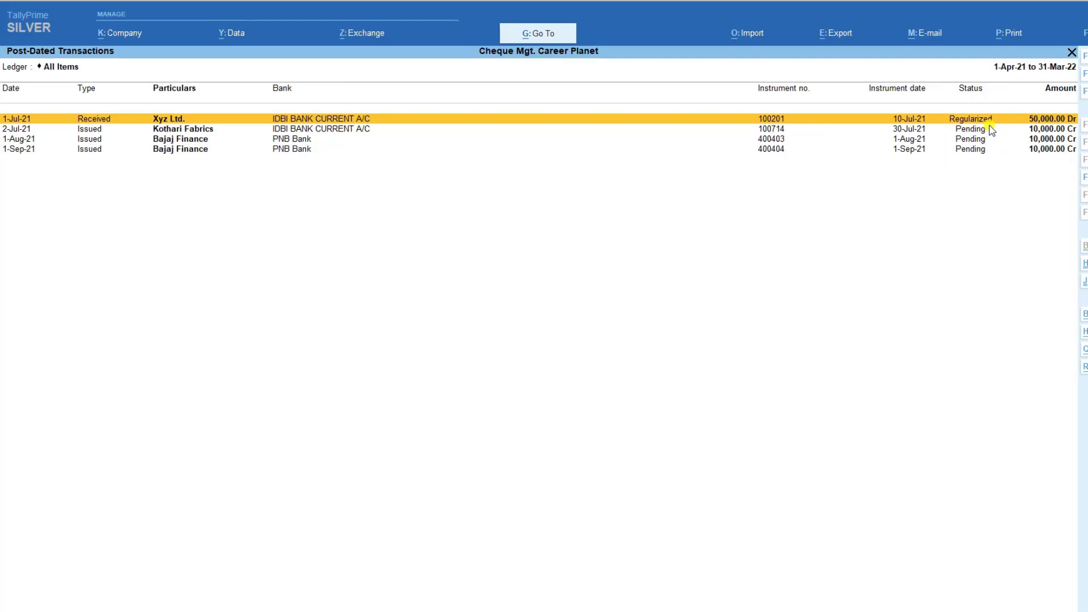
Step: Filter the Post-Dated Transactions report to pending entries only, show all entries again, and return to the Gateway of Tally
key("F8")
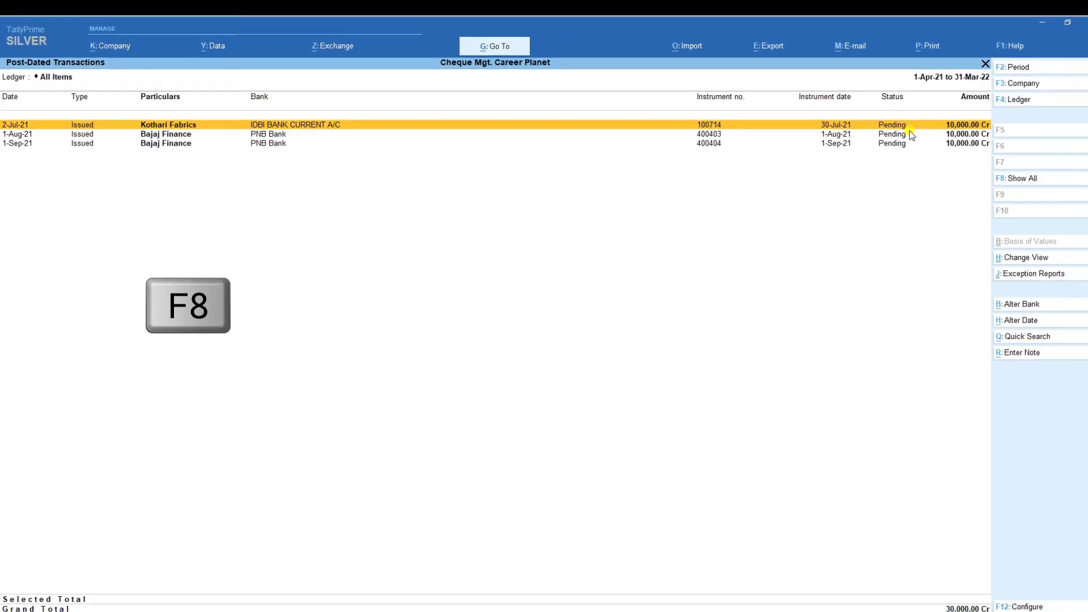
key("F8")
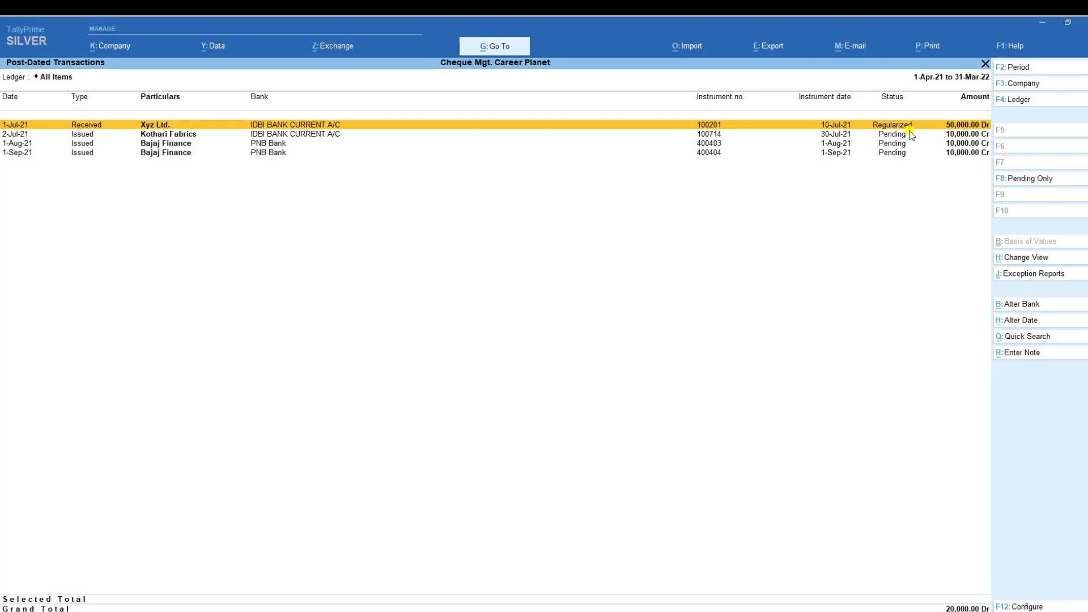
key("Escape")
key("Escape")
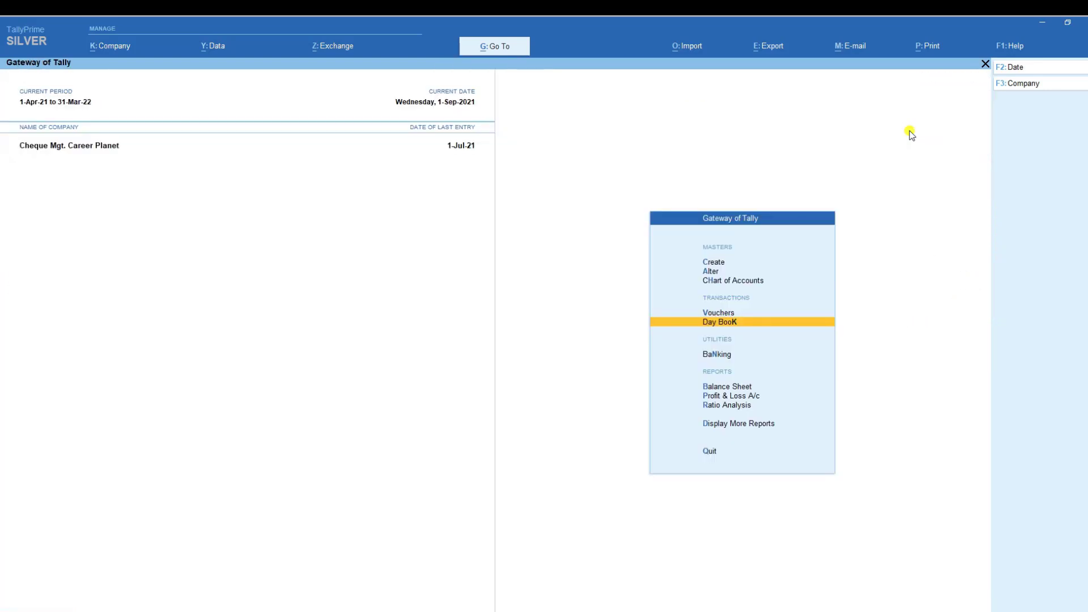
Step: Open the Post-dated Summary for PNB Bank from the Banking utilities
key("Down")
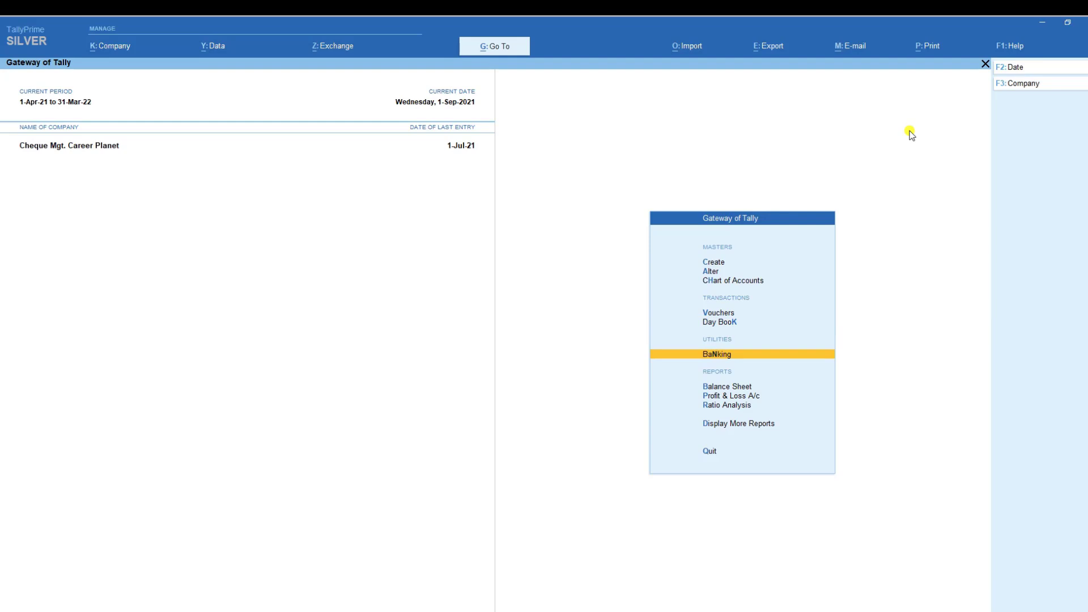
key("Return")
key("Down")
key("Down")
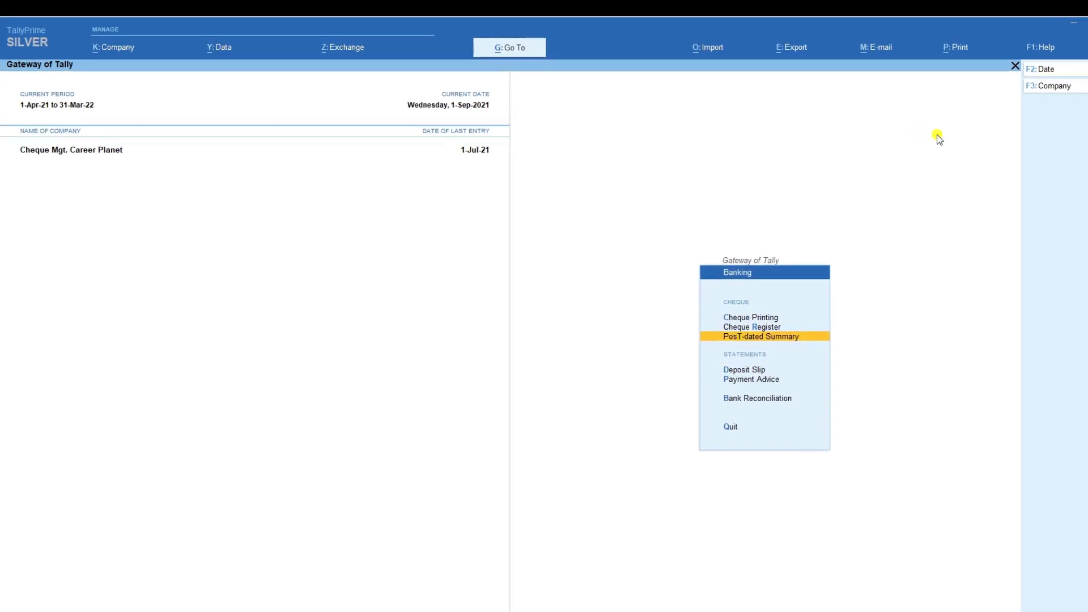
key("Return")
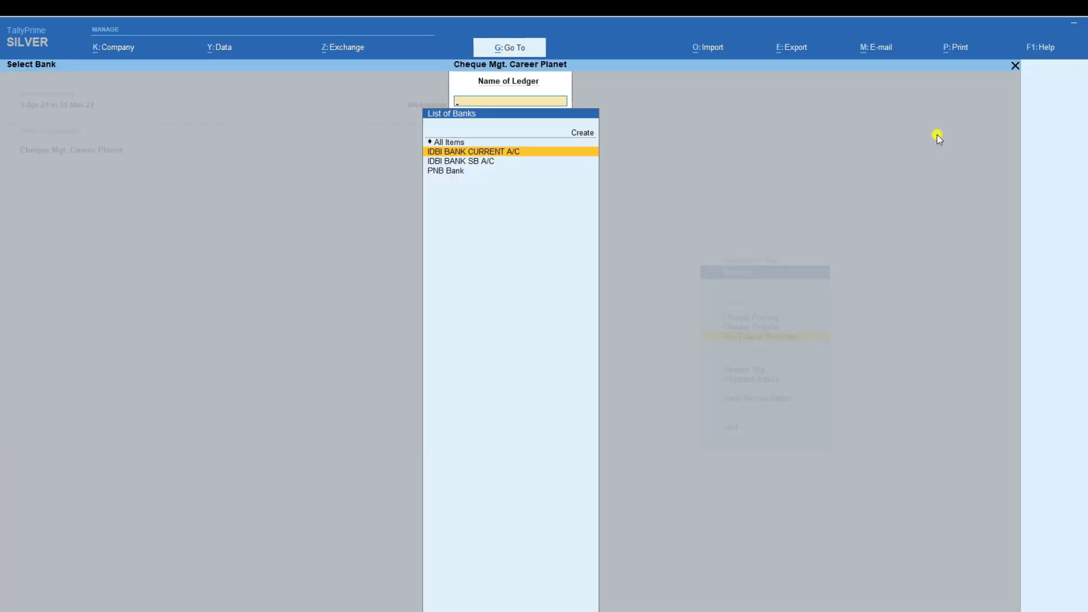
key("Down")
key("Down")
key("Return")
Step: View PNB Bank's post-dated transactions for August and return to the Gateway of Tally
key("Down")
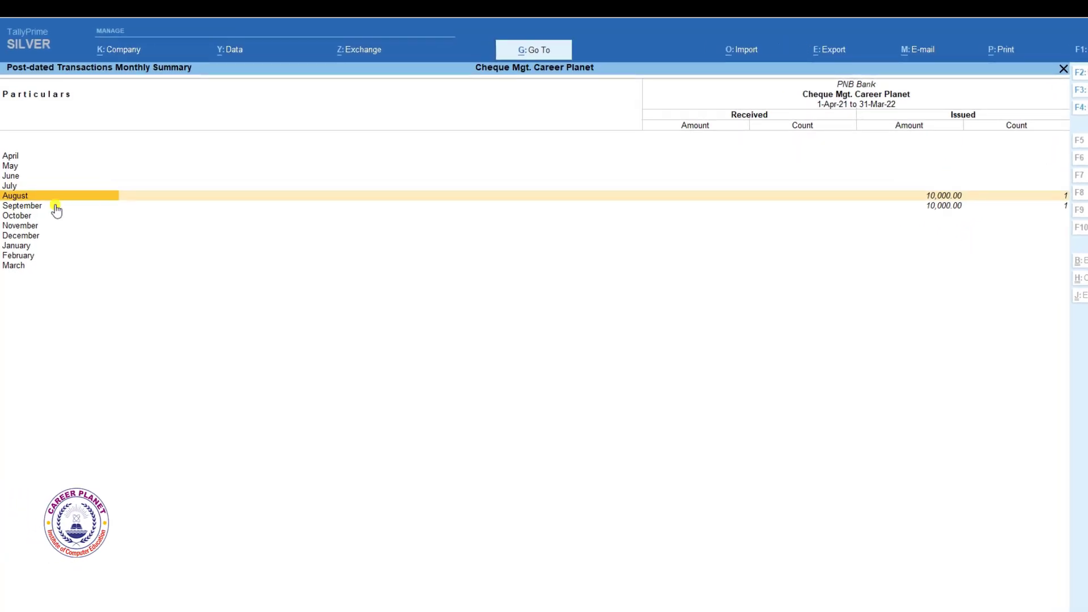
key("Return")
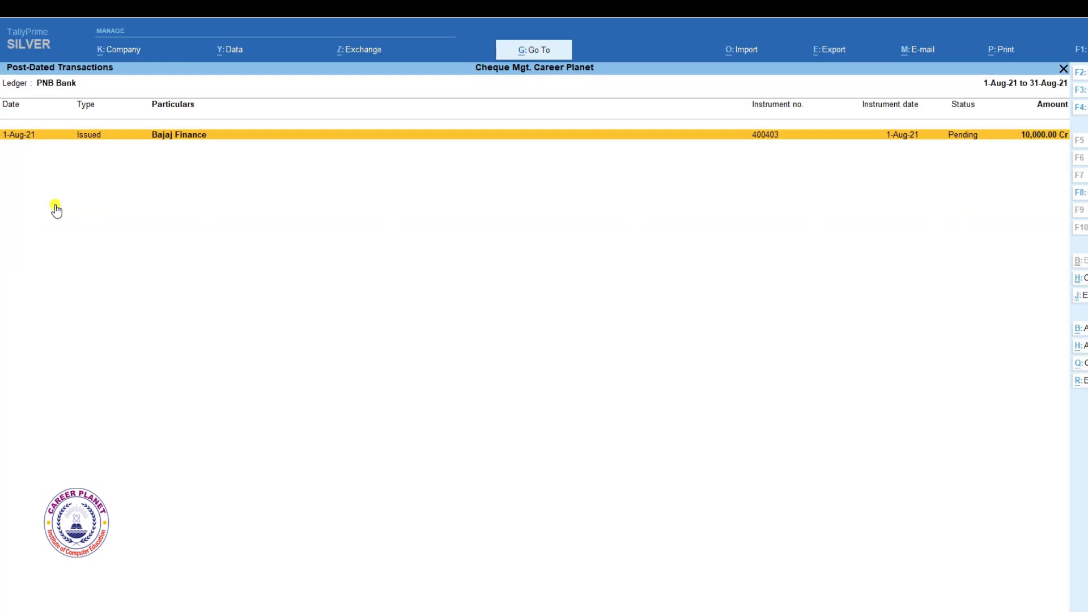
key("Escape")
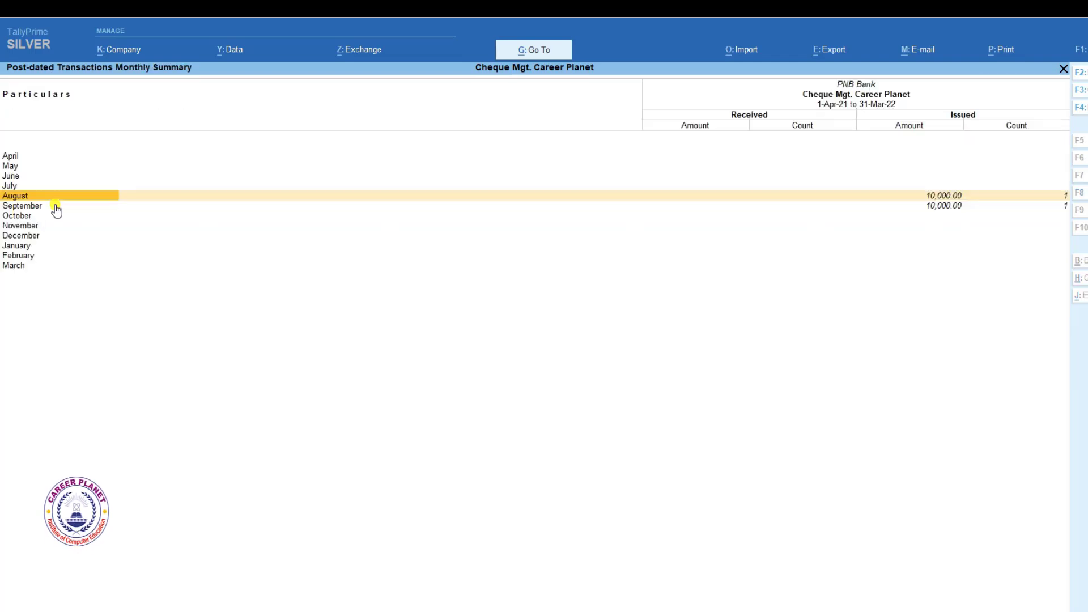
key("Escape")
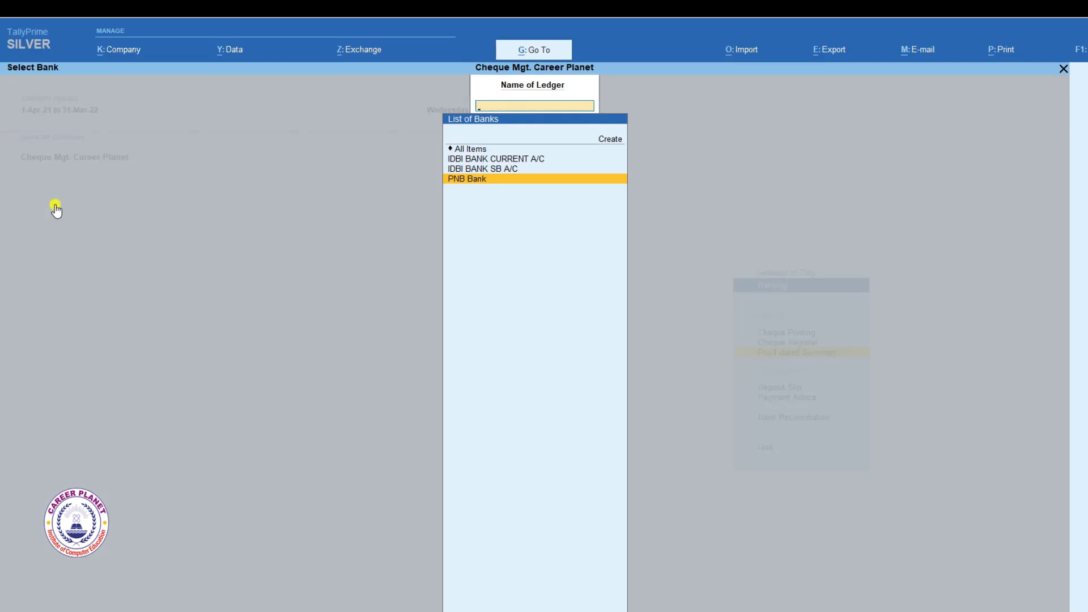
key("Escape")
key("Escape")
Step: Open the Exception Reports among the additional display reports
key("Down")
key("Down")
key("Down")
key("Down")
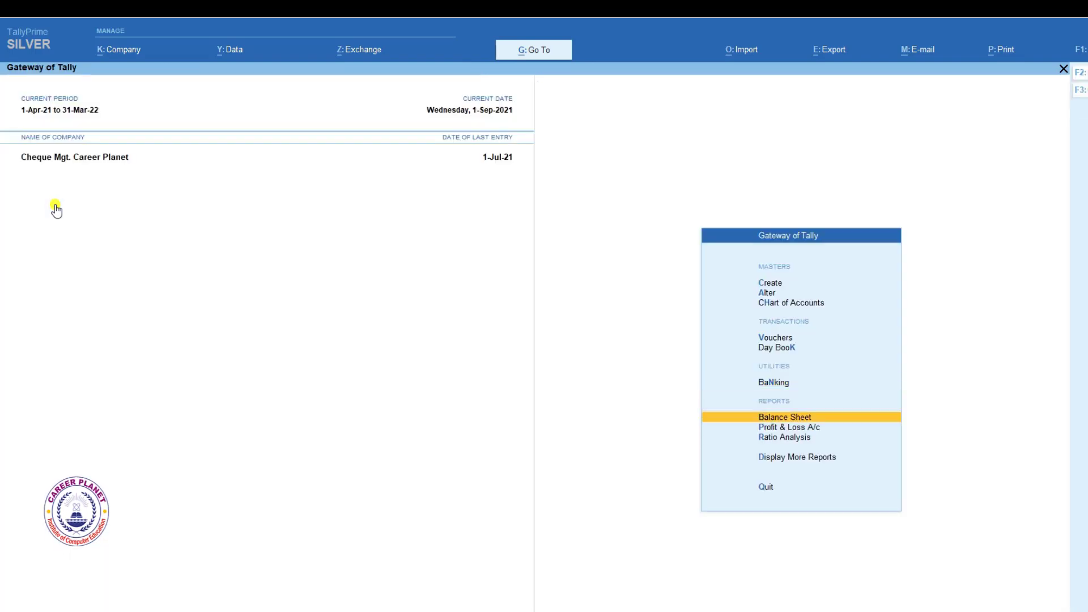
key("Return")
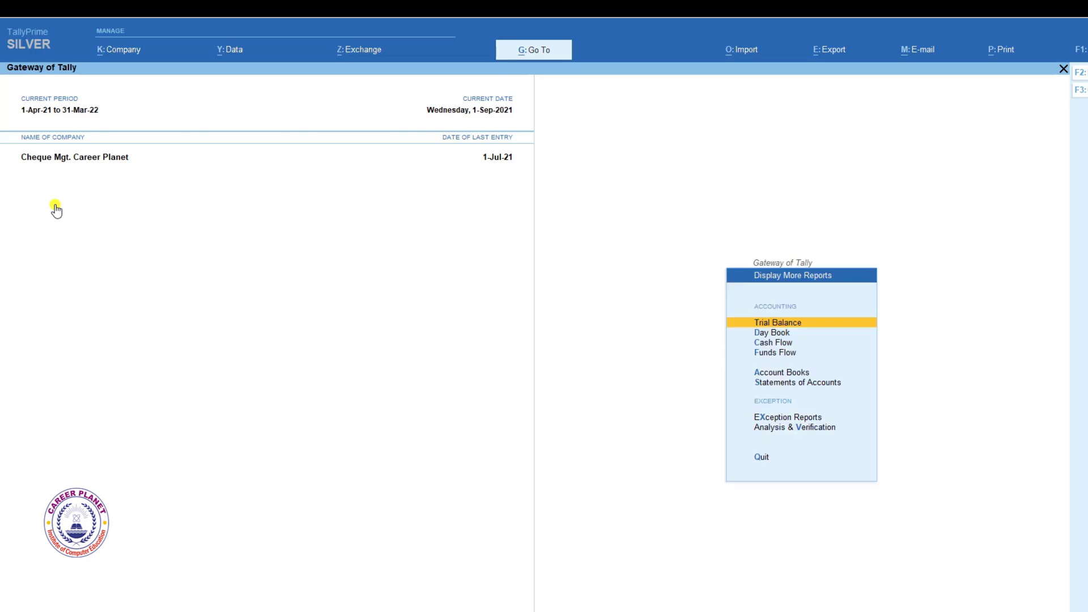
key("Down")
key("Down")
key("Down")
key("Down")
key("Down")
key("Down")
key("Down")
key("Up")
key("Return")
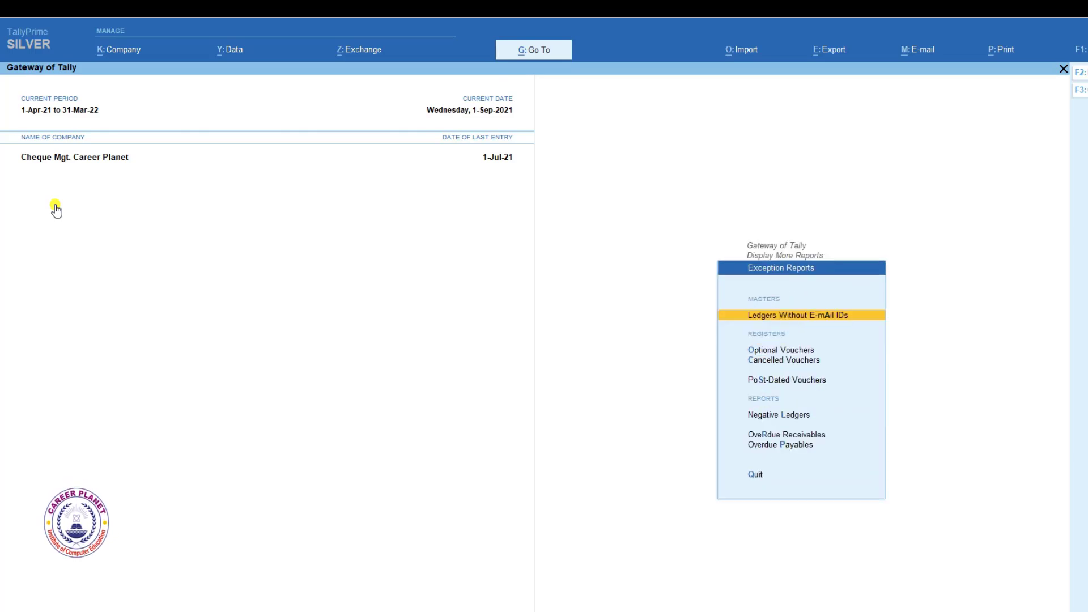
Step: View the register of all post-dated vouchers and close it
key("Down")
key("Down")
key("Down")
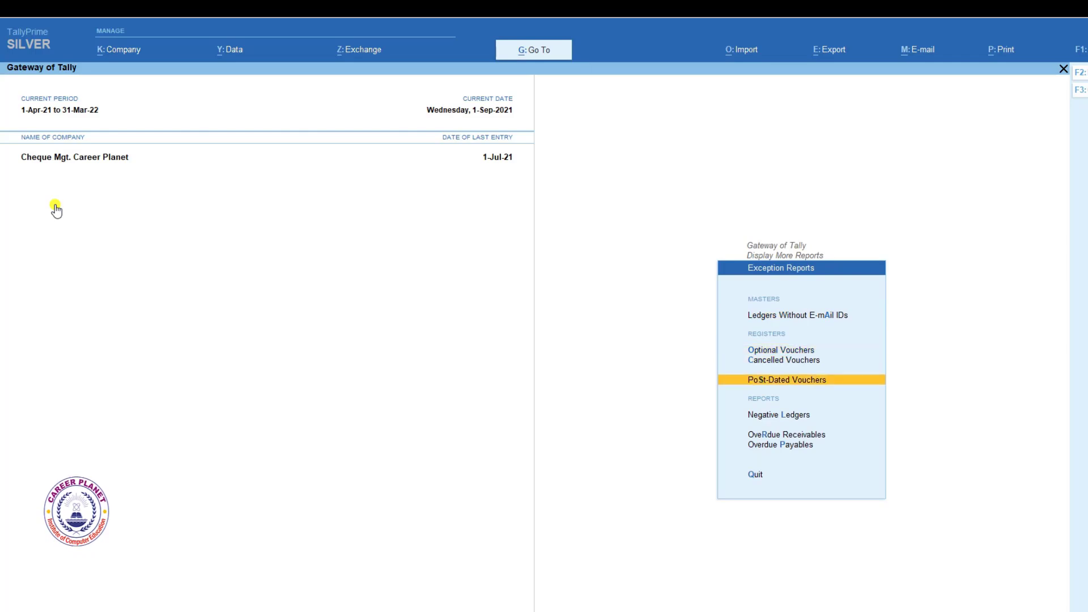
key("Return")
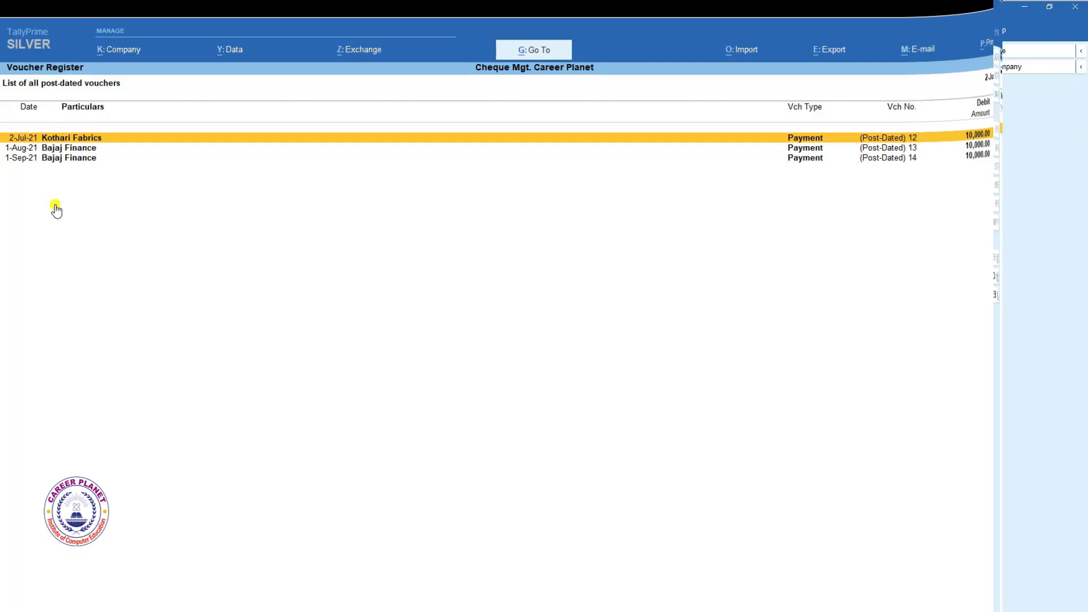
key("Escape")
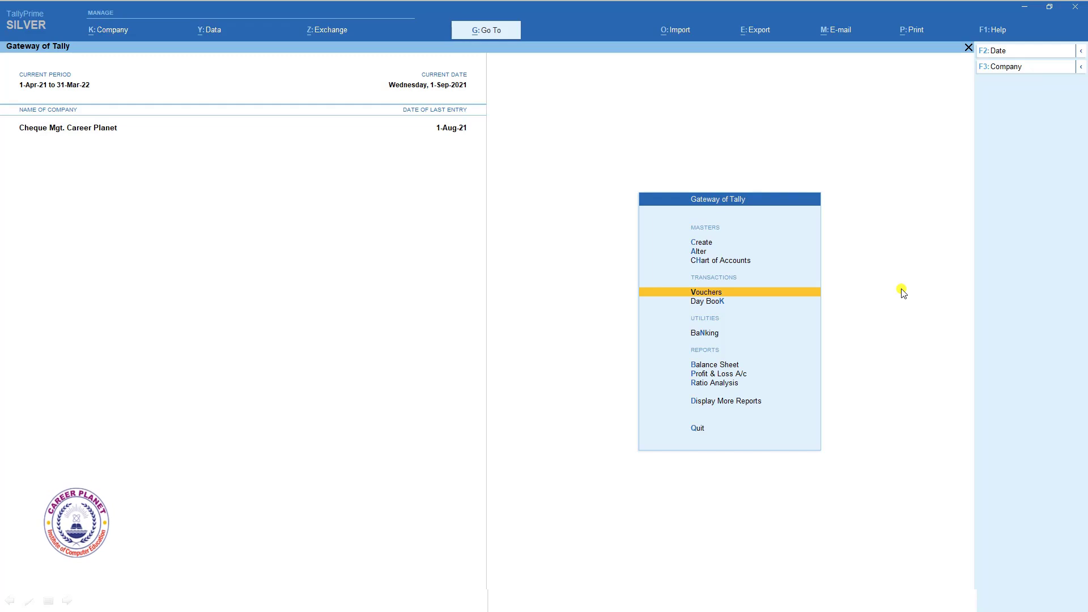
Step: Start a receipt voucher, mark it as post-dated, and keep 1-Sep-21 as its voucher date
key("Return")
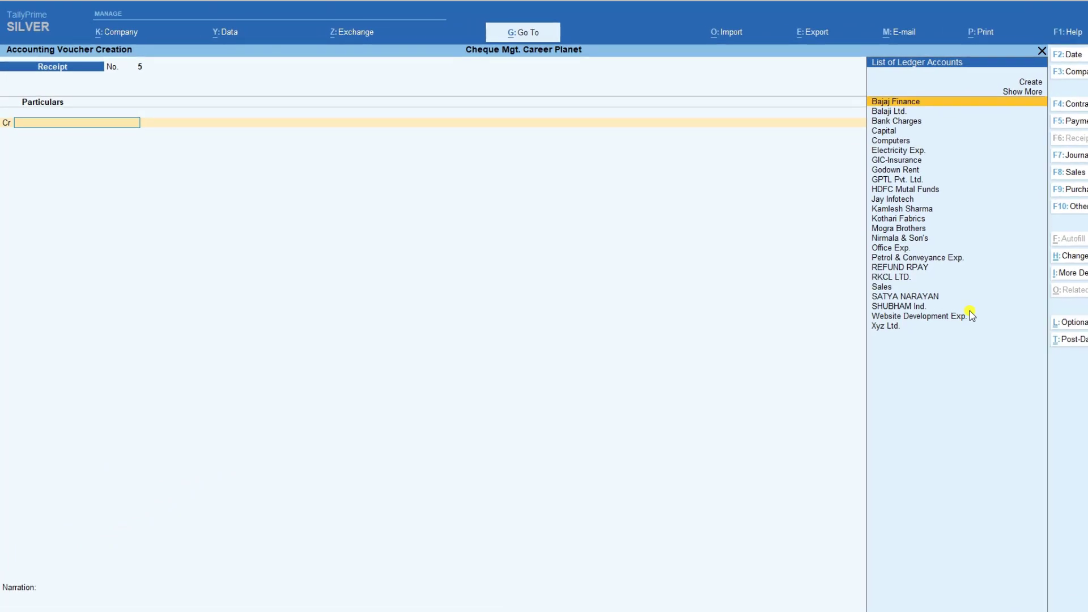
key("ctrl+t")
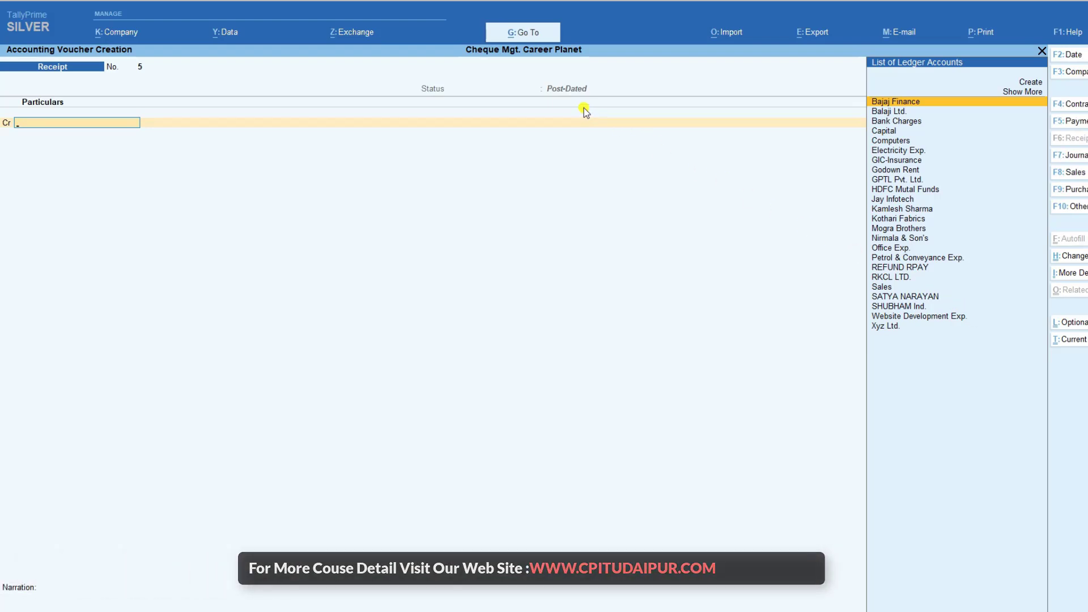
key("F2")
key("BackSpace")
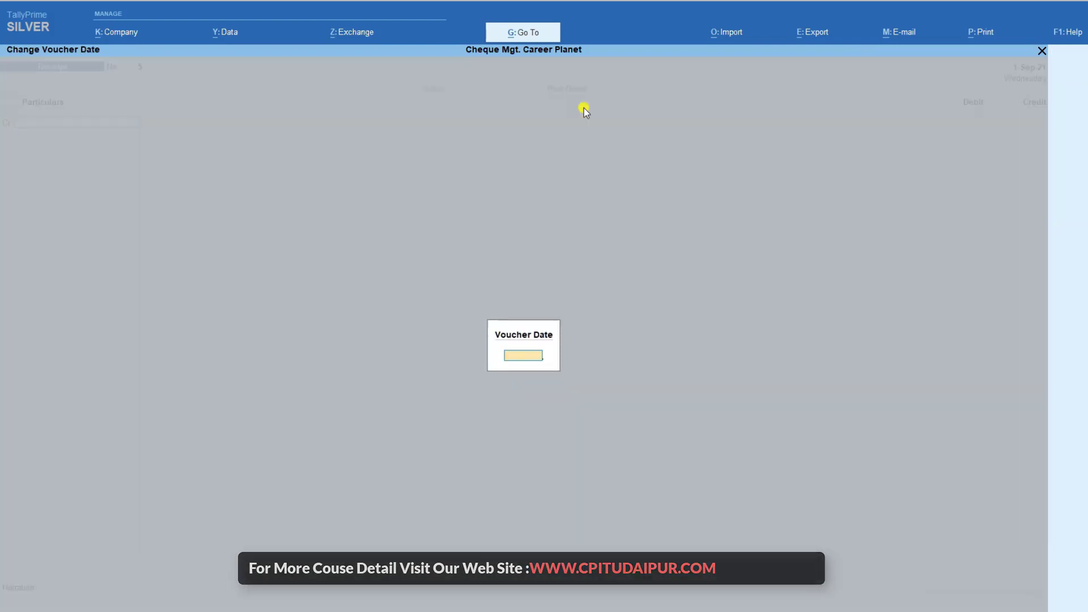
key("Return")
Step: Credit the individual payer's ledger with 50,000 and debit PNB Bank for the same amount
type("K")
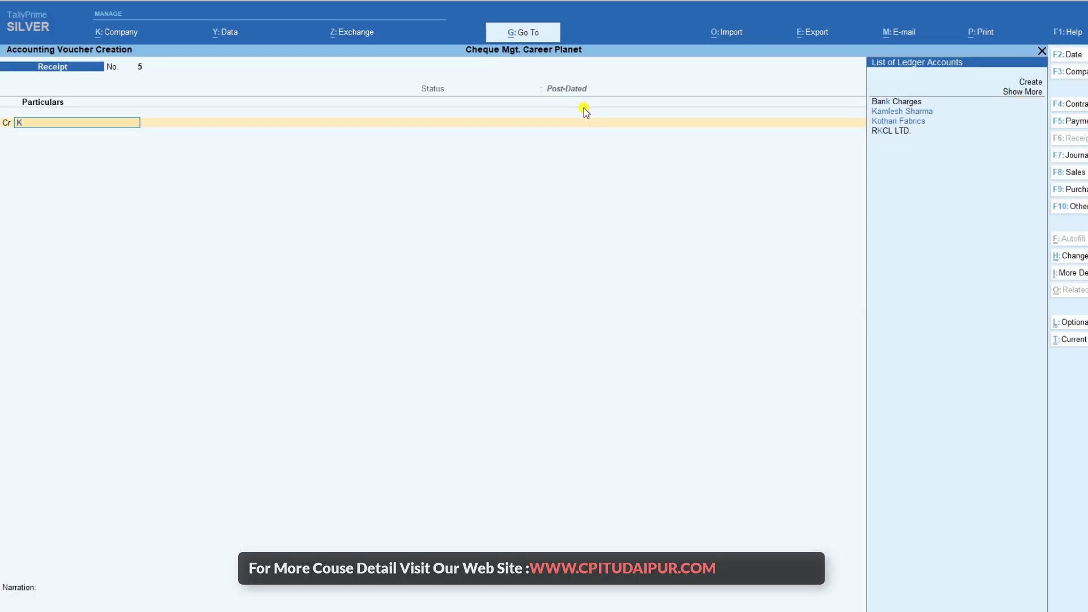
key("Return")
type("50000")
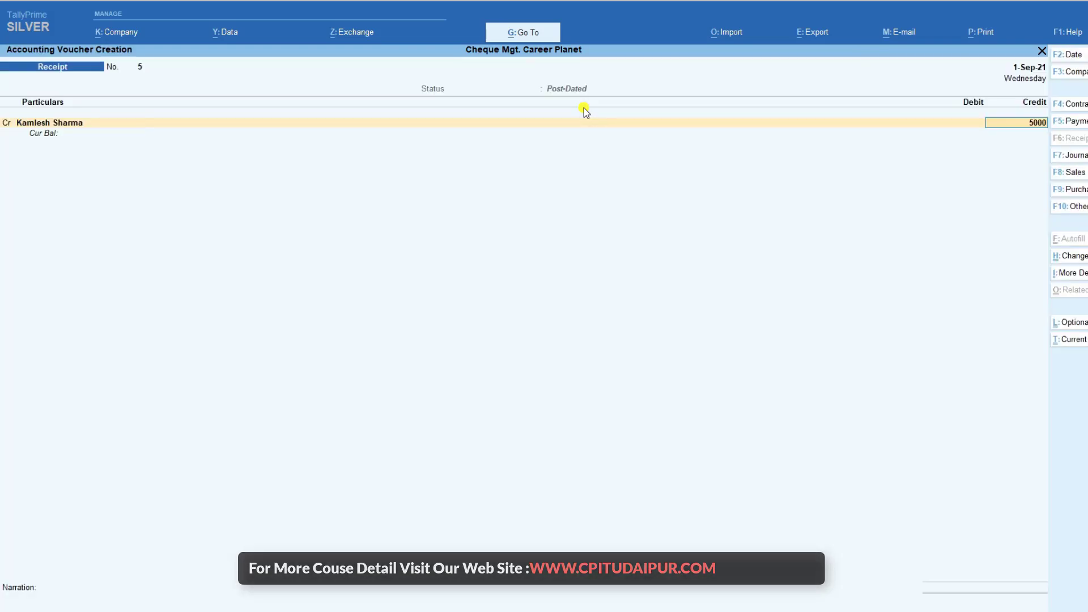
key("Return")
key("Return")
type("P")
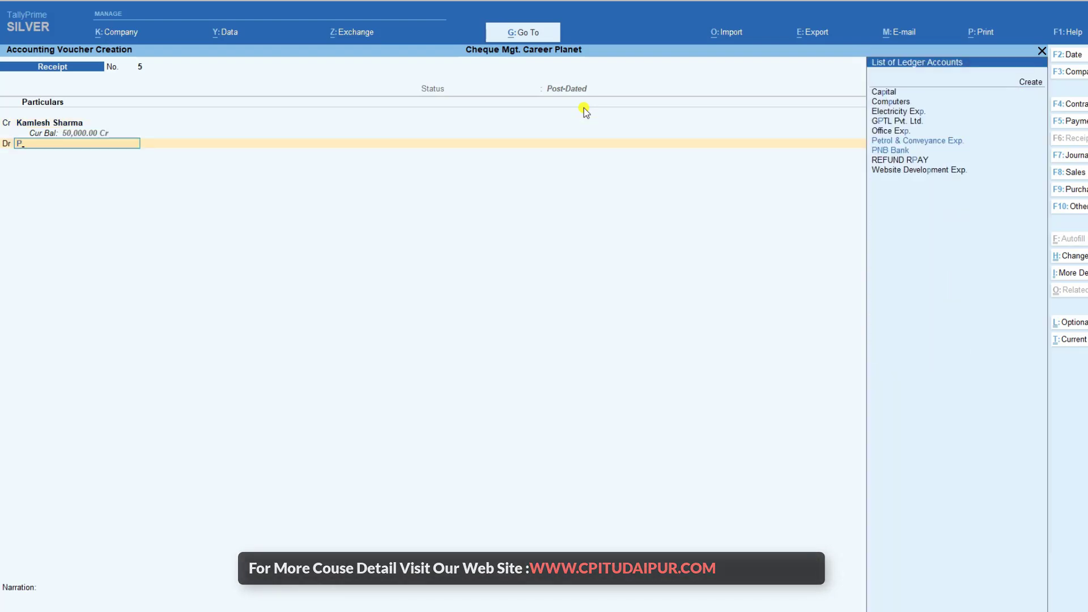
key("Down")
key("Return")
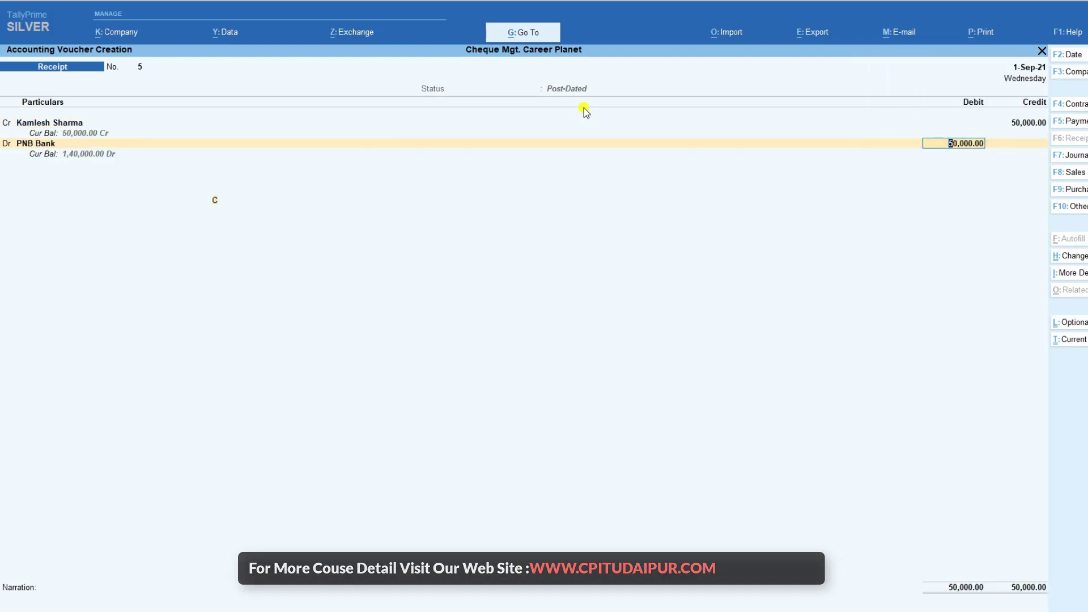
key("Return")
Step: Allocate the receipt to Cheque/DD number 800801 dated 1-Sep-21 from Axis Bank (India), save the voucher, and leave voucher entry
key("Return")
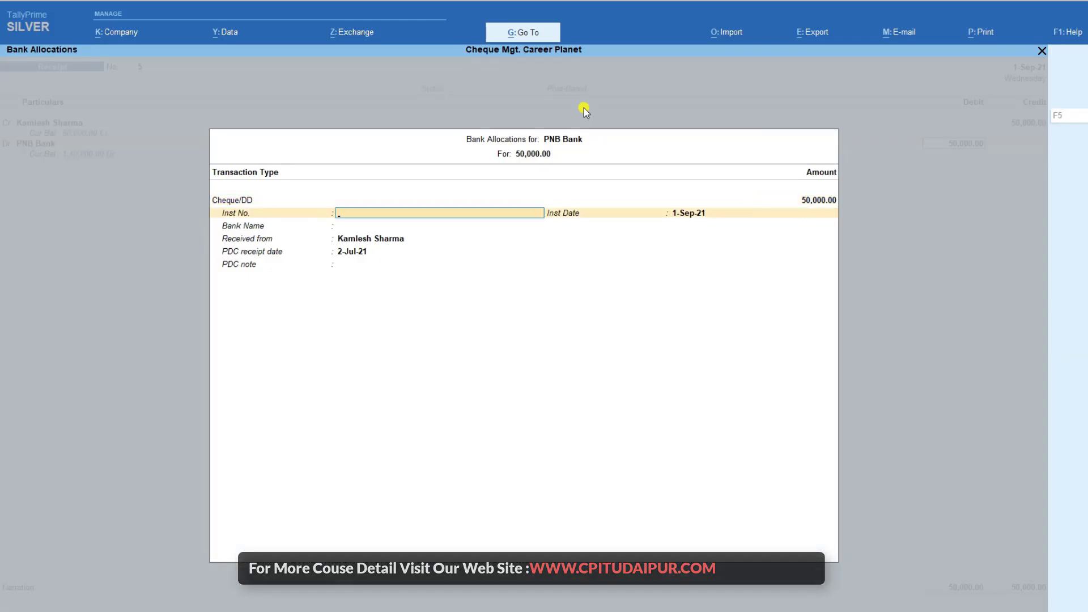
type("800801")
key("Return")
key("Return")
type("ax")
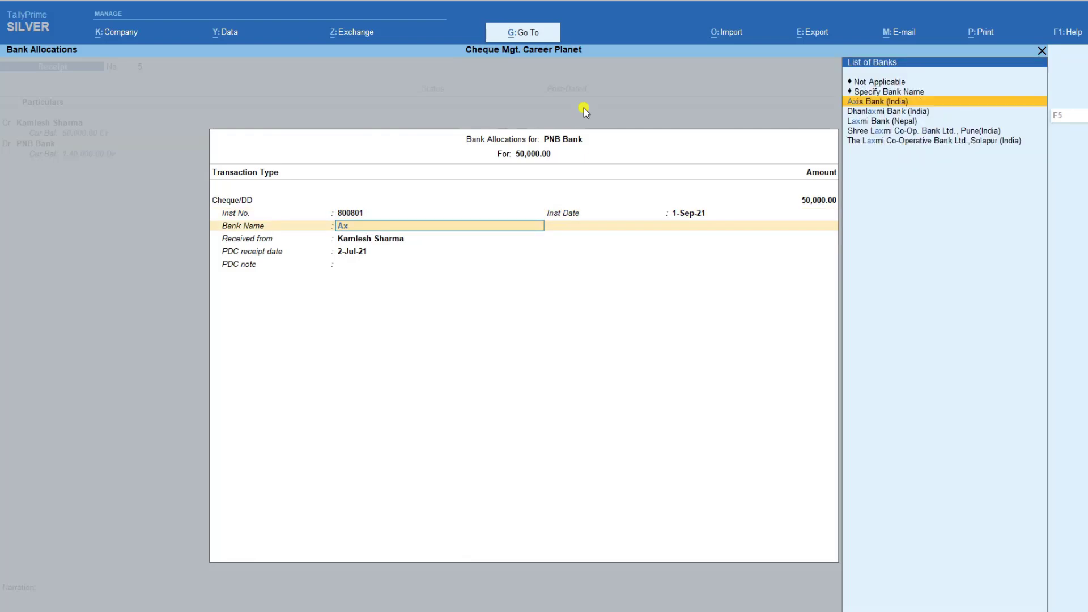
key("Return")
key("Return")
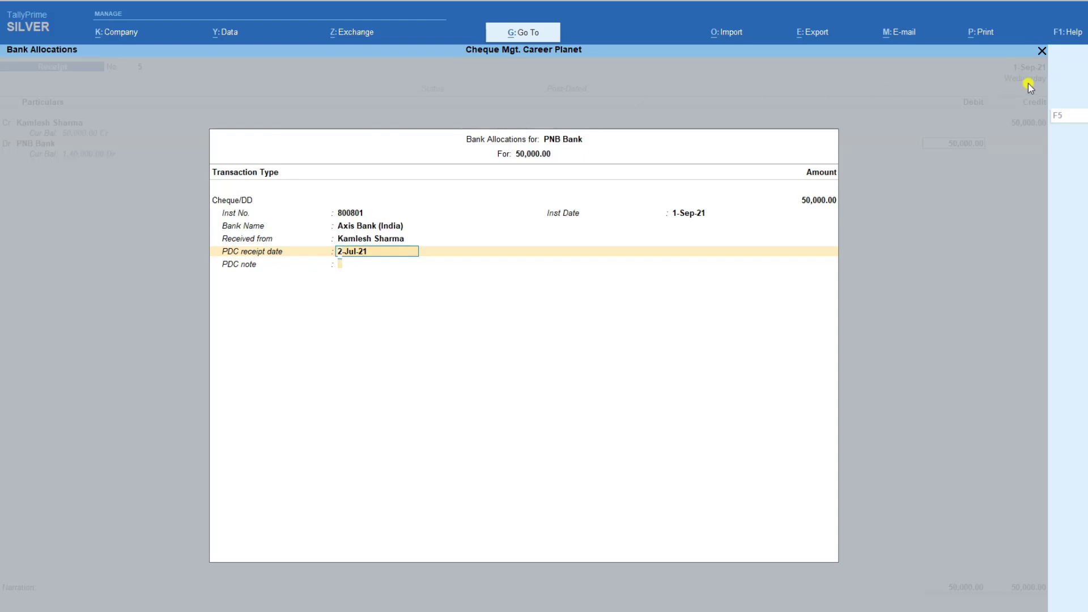
key("Return")
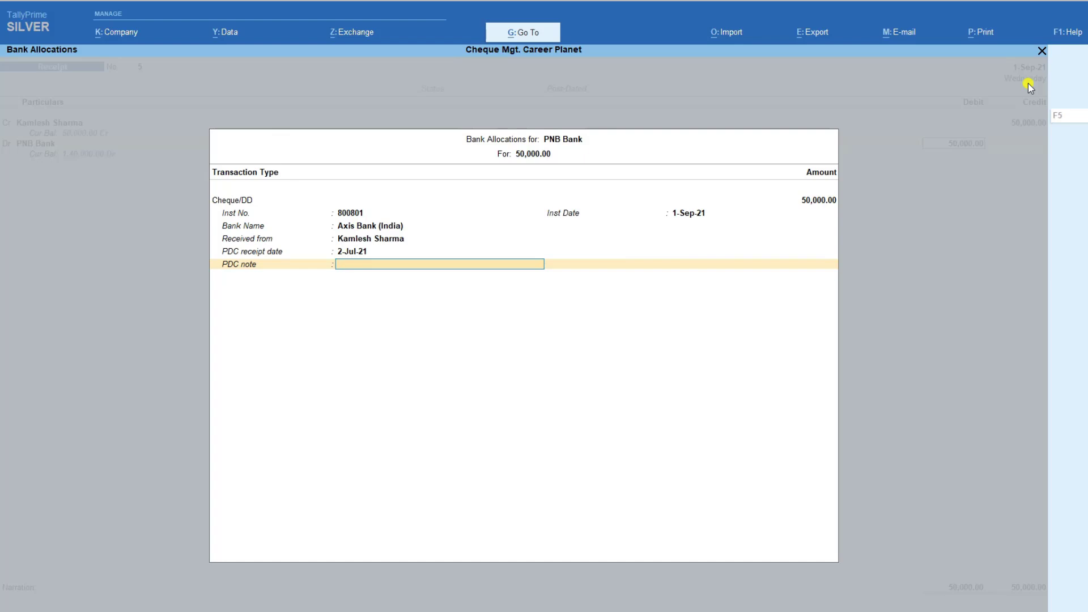
key("Return")
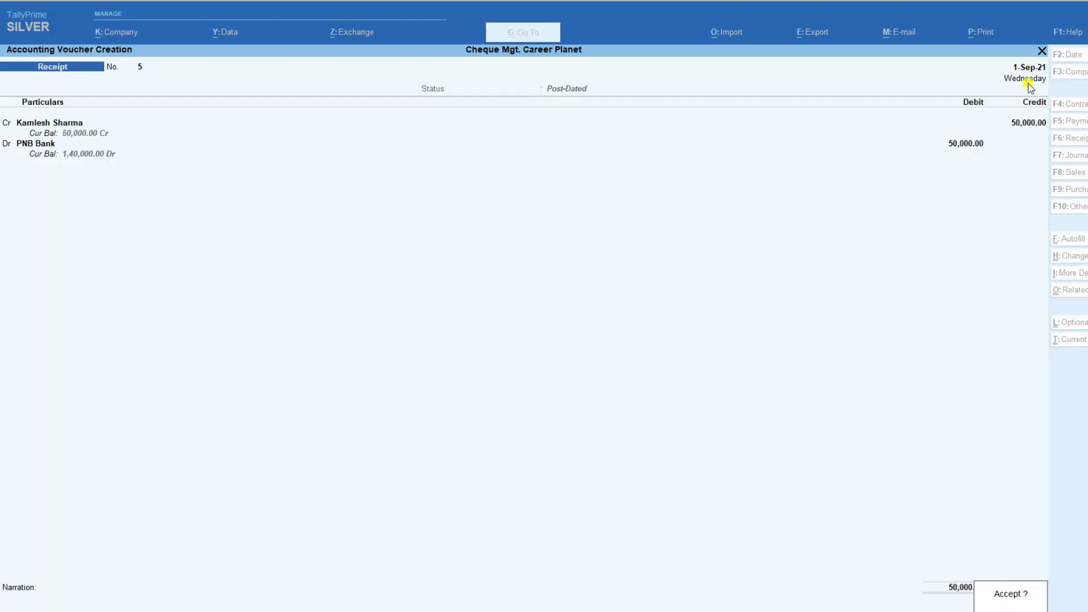
key("Return")
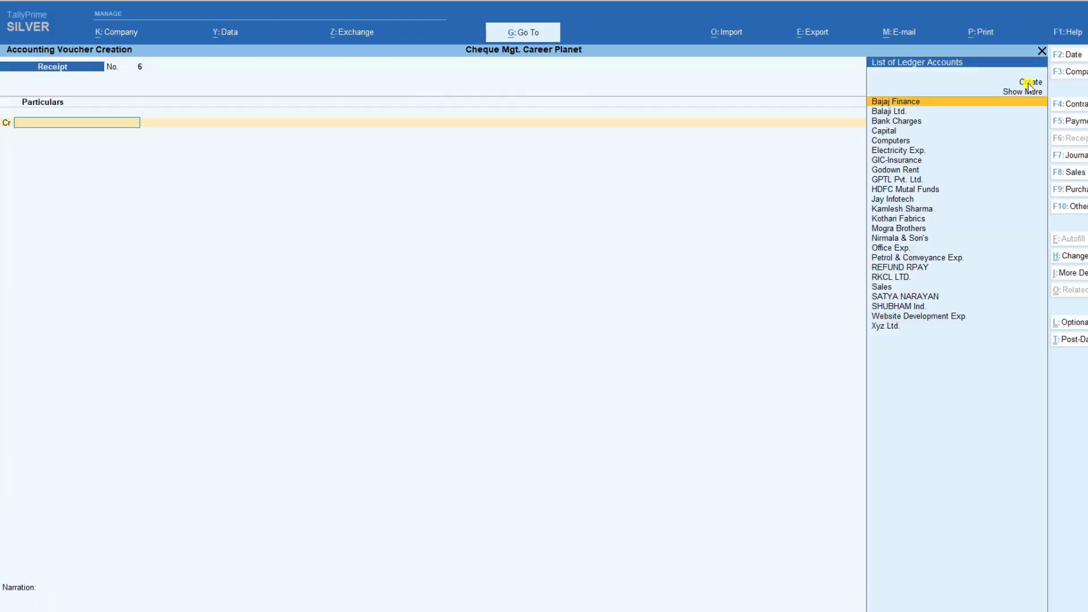
key("Escape")
key("Return")
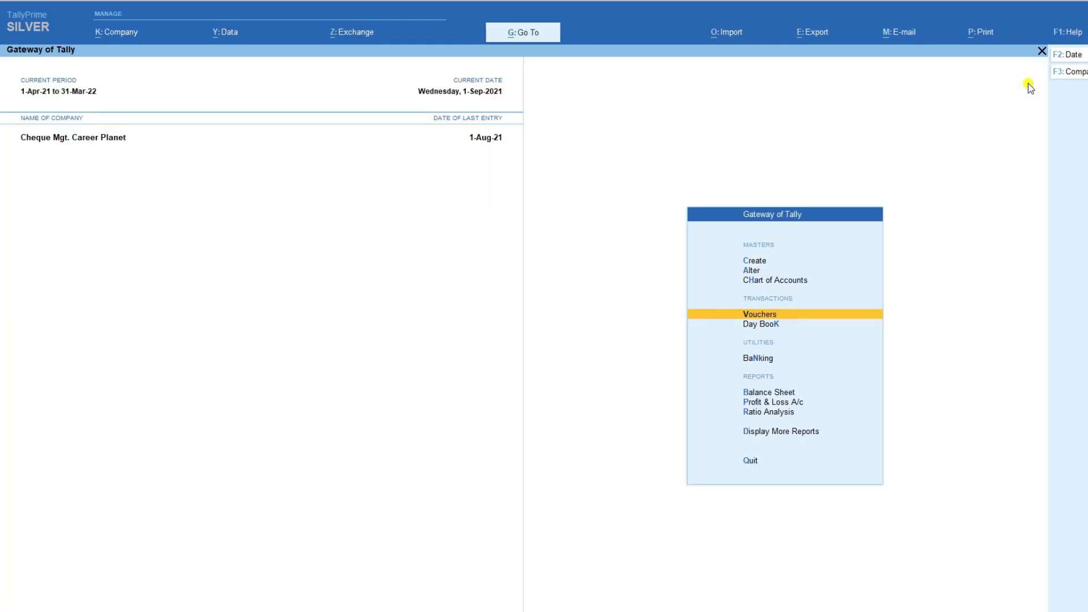
Step: Open PNB Bank's Post-dated Transactions Monthly Summary from the Banking utilities
key("Down")
key("Down")
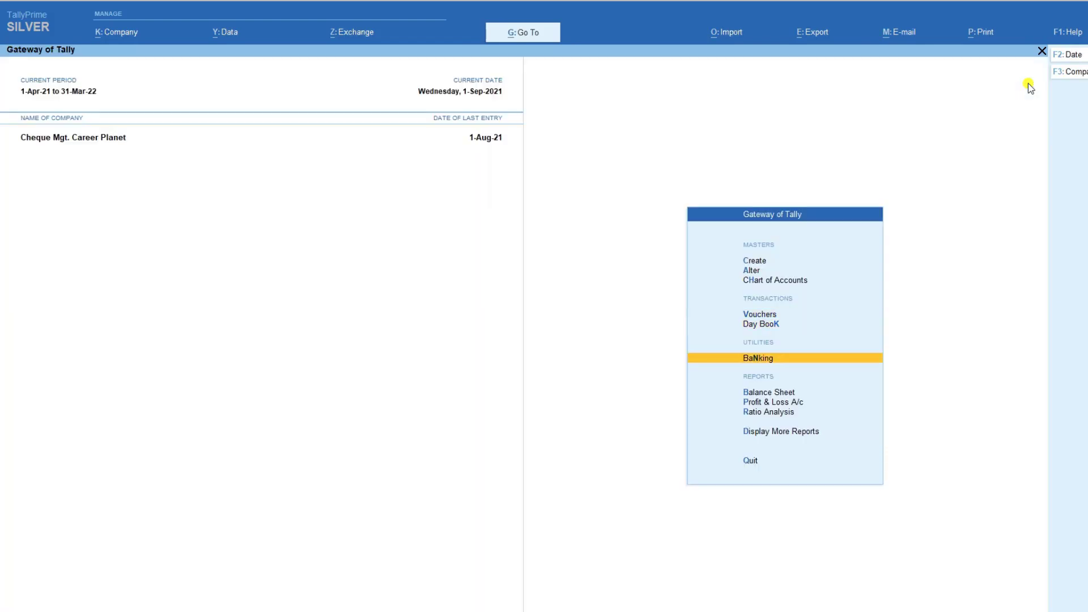
key("Return")
key("Down")
key("Down")
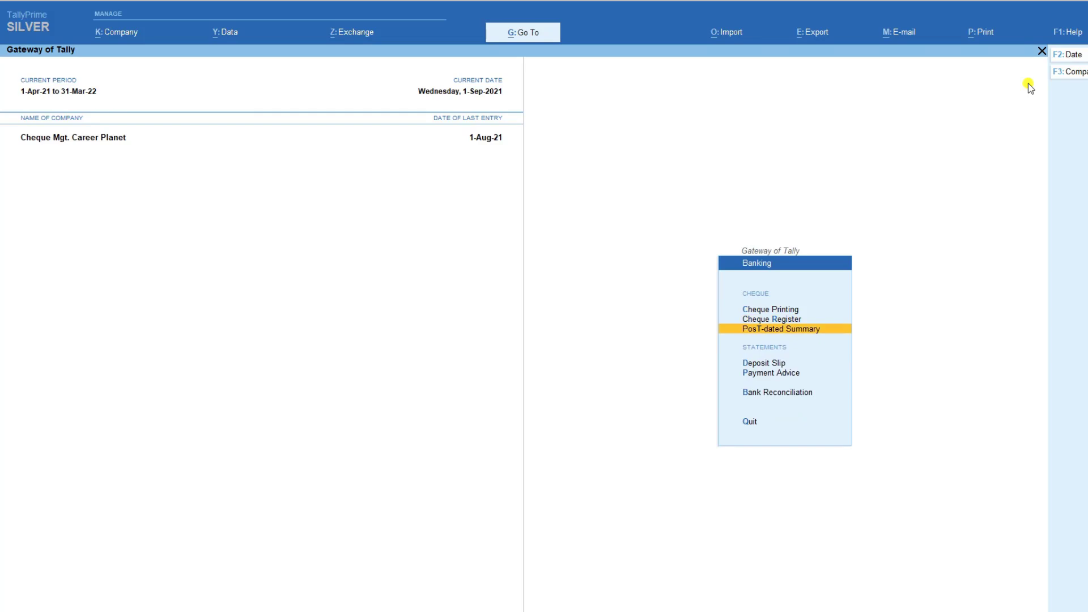
key("Return")
key("Down")
key("Down")
key("Return")
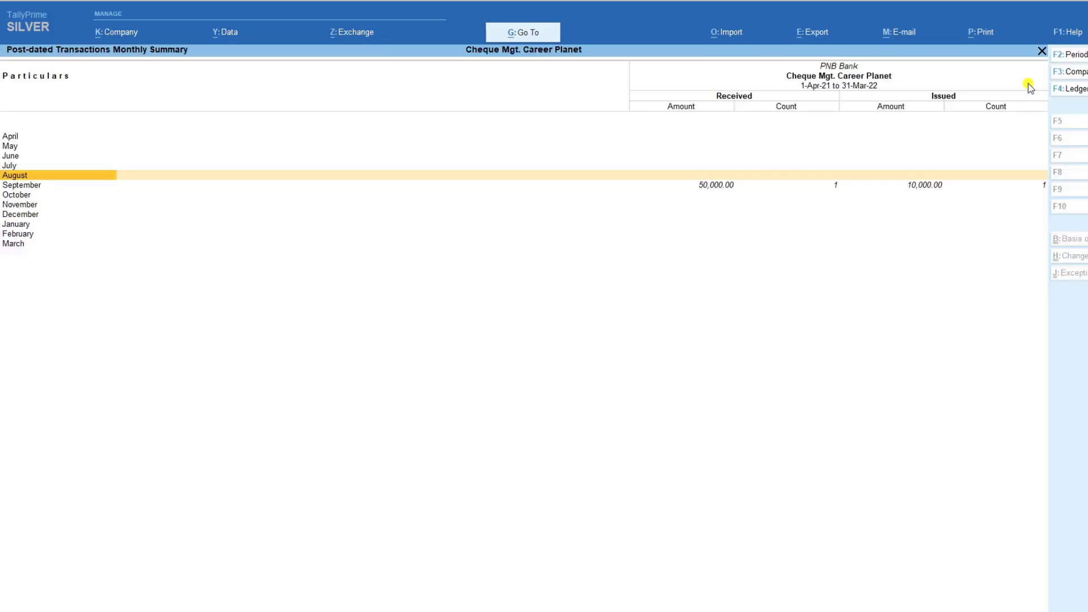
Step: View PNB Bank's issued and received post-dated cheques for September and return to the Gateway of Tally
key("Down")
key("Return")
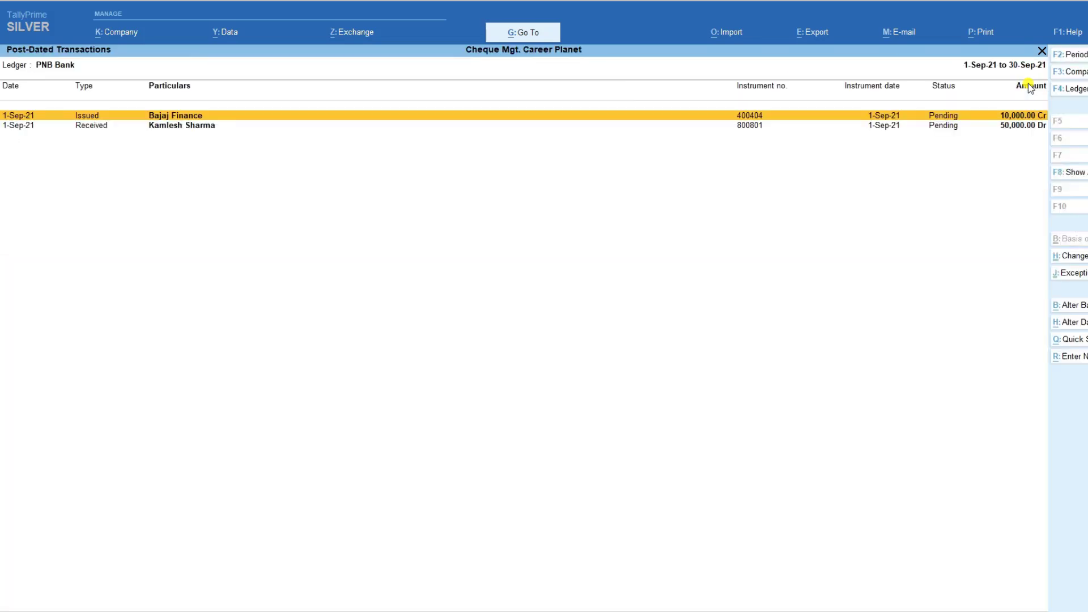
key("Down")
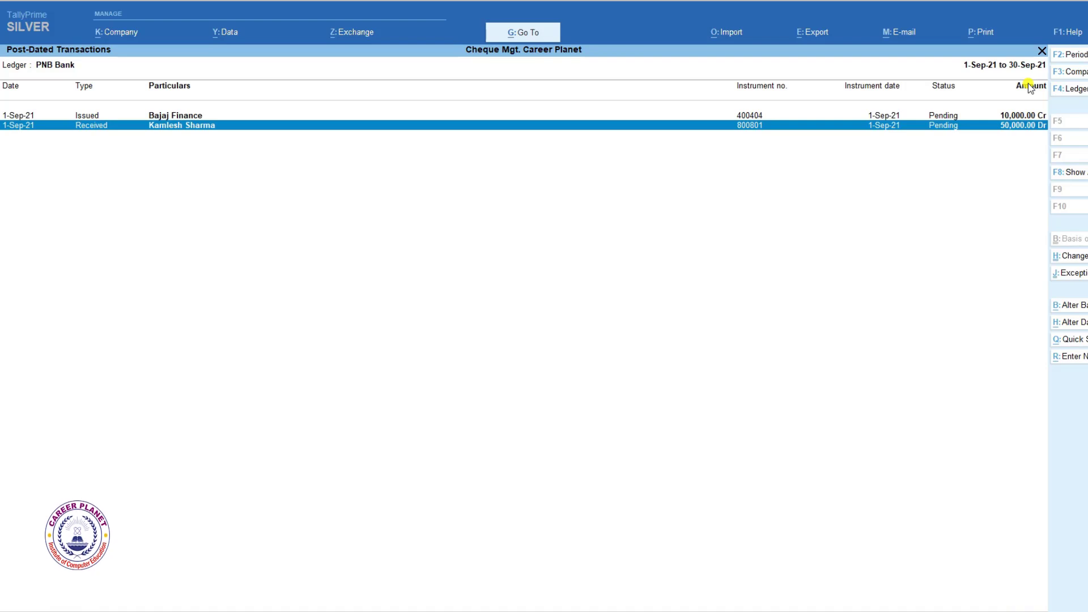
key("Escape")
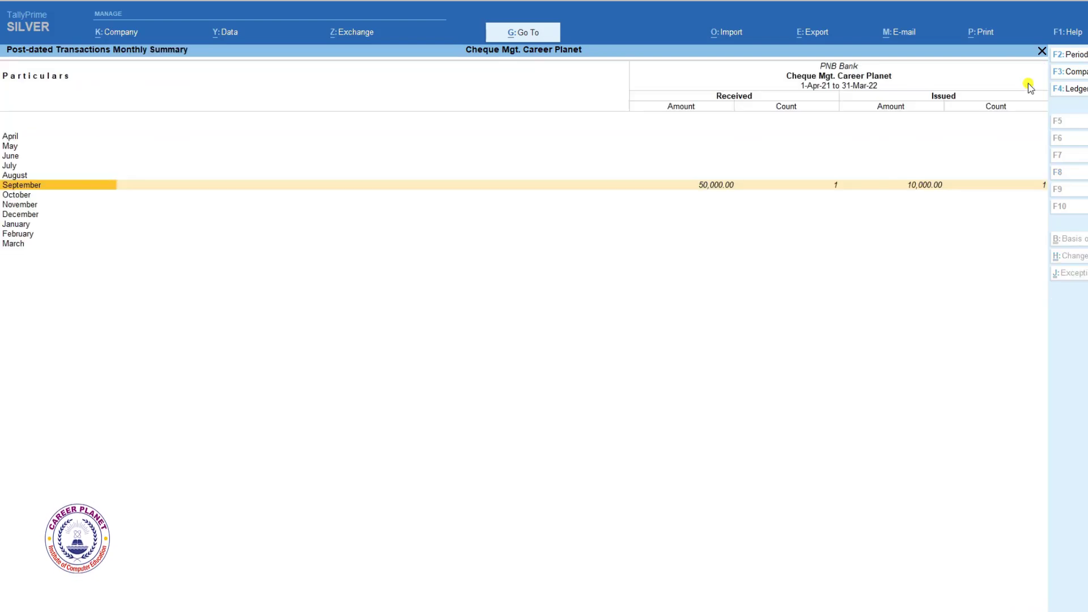
key("Escape")
key("Escape")
key("Escape")
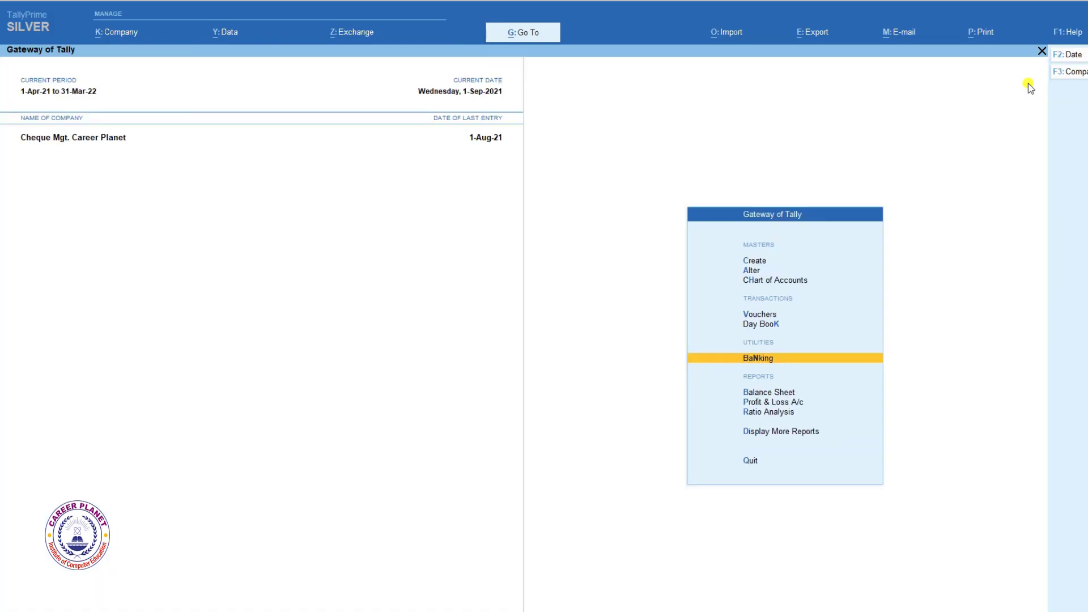